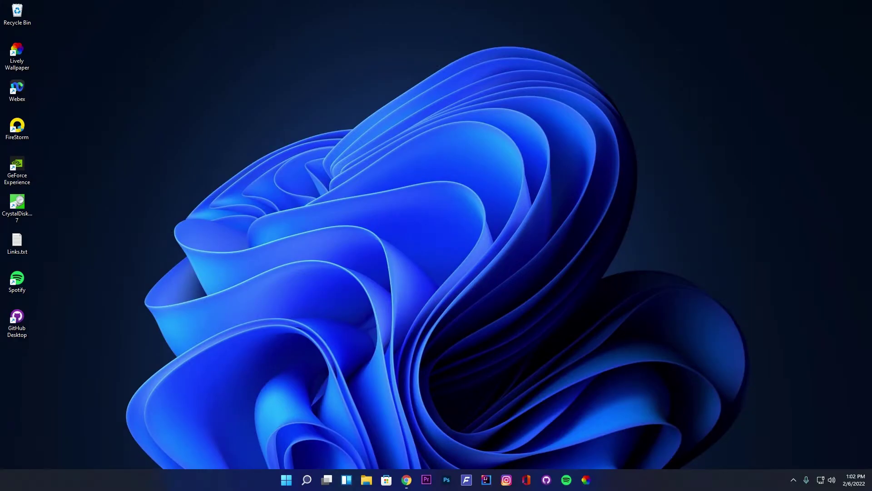
- Copy the wallpaper link from Links.txt and download the 5120x2880 sunrise lake image from Wallpaper Flare
double_click(18, 242)
left_click_drag(350, 167, 763, 150)
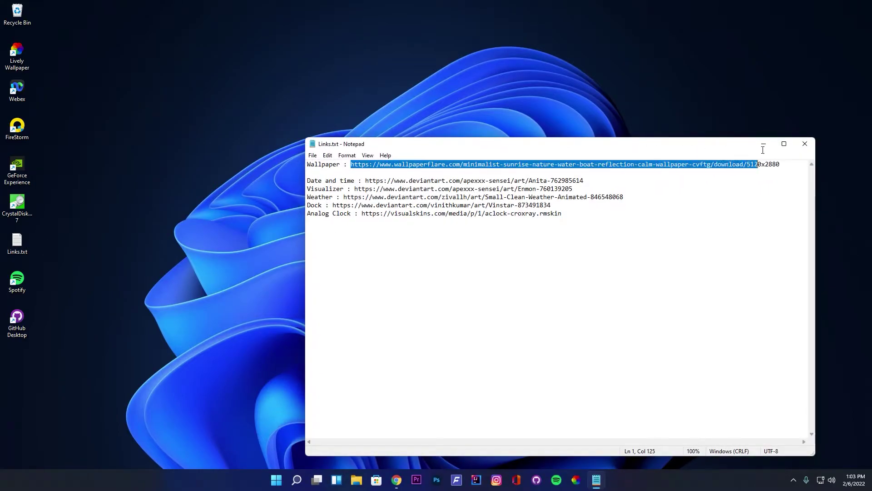
right_click(533, 176)
left_click(541, 201)
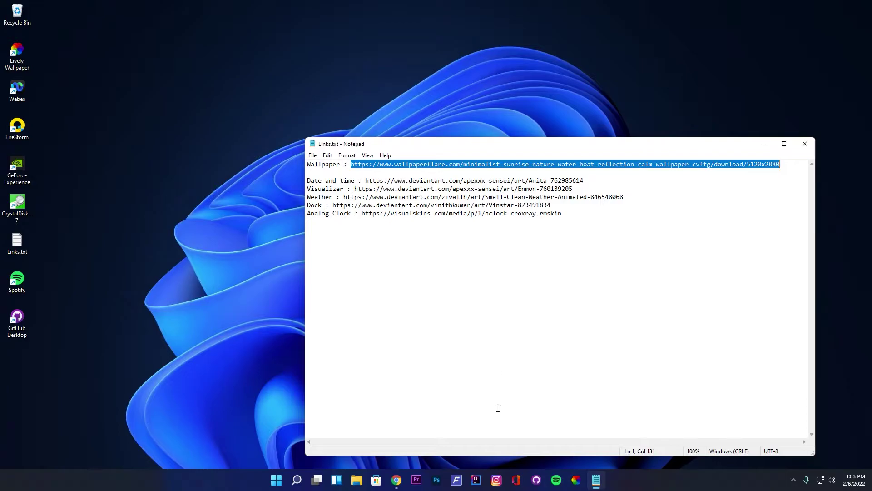
left_click(397, 480)
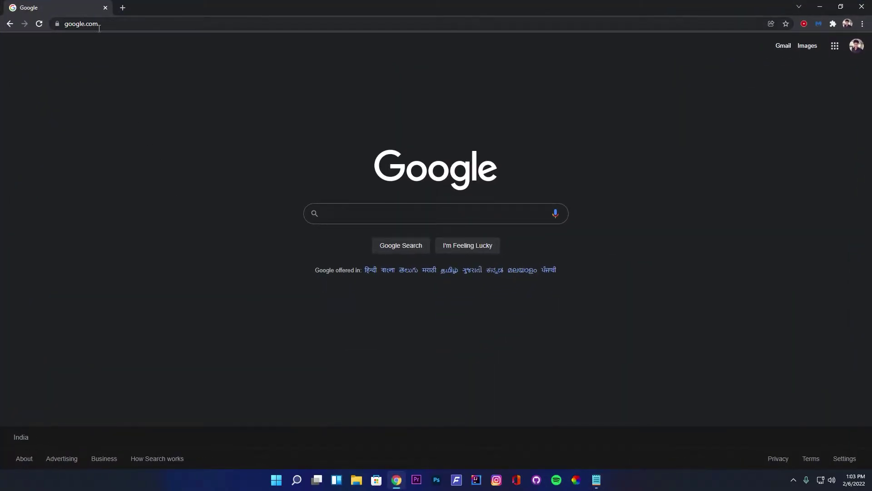
left_click(99, 24)
key("ctrl+v")
key("Return")
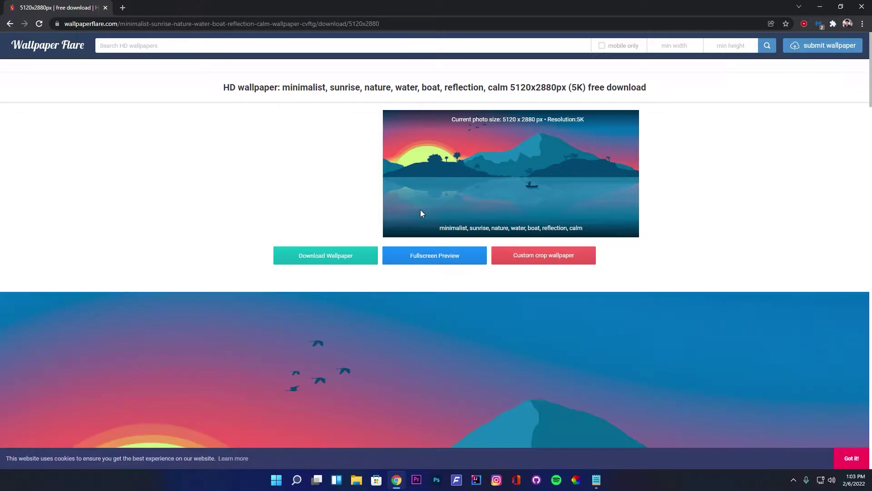
scroll(421, 209, "down", 1)
left_click(323, 209)
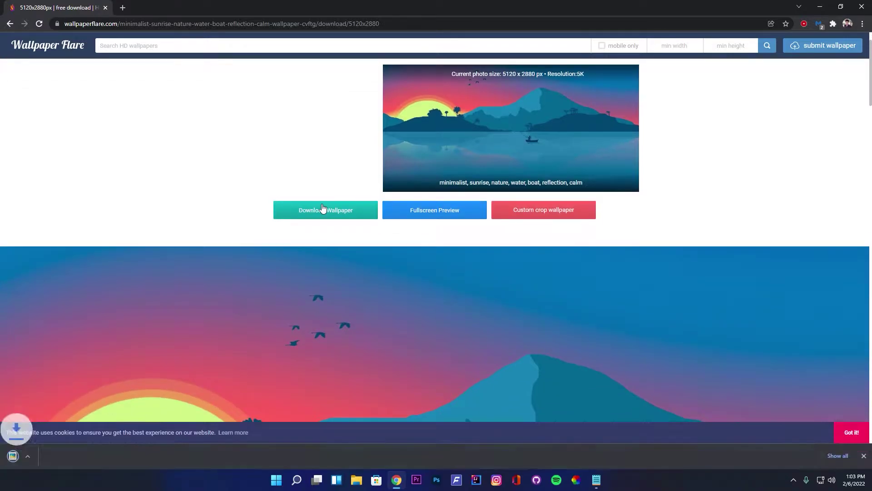
- Select the Date and time skin link in Links.txt, then select Chrome's address bar
left_click(596, 480)
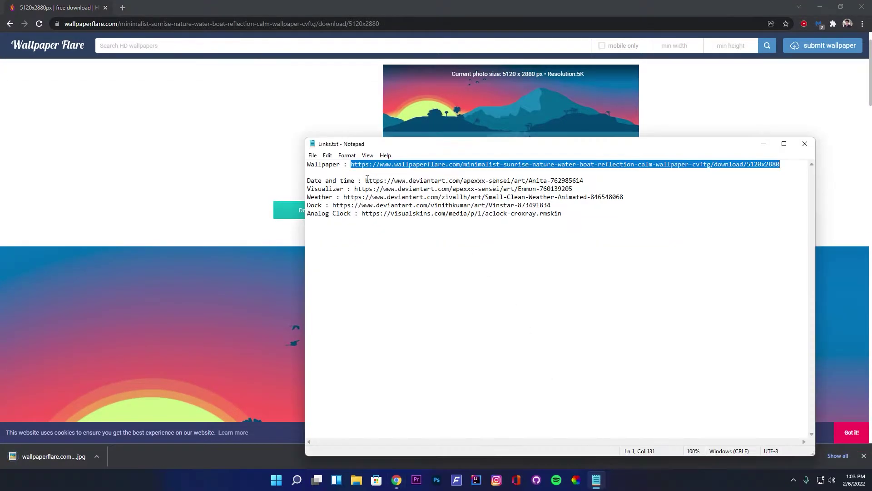
left_click_drag(367, 179, 609, 179)
left_click(111, 32)
left_click(112, 25)
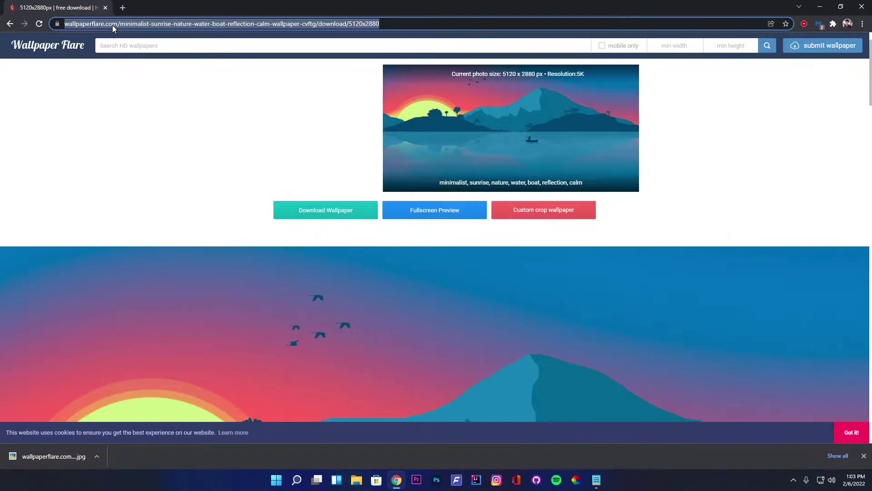
- Paste the Date and time link and download the Anita skin from DeviantArt
key("ctrl+v")
key("Return")
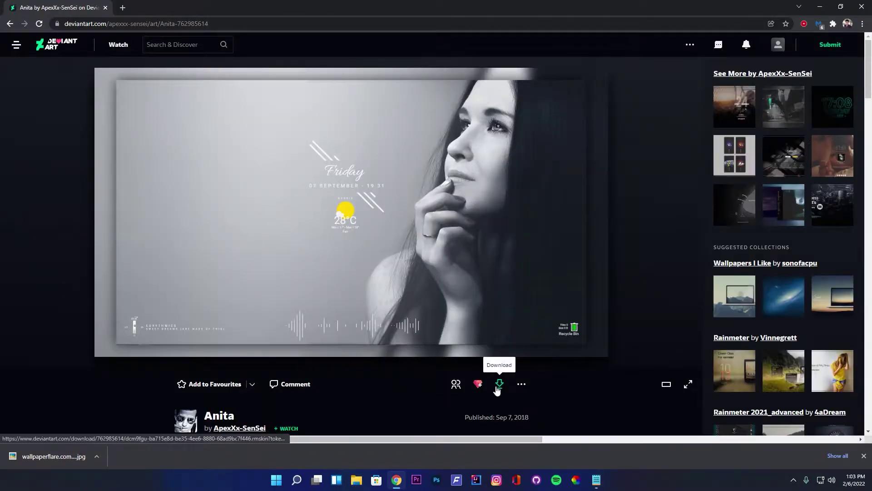
left_click(498, 384)
- Copy the Visualizer link from Links.txt and open the Enmon skin page
left_click(593, 480)
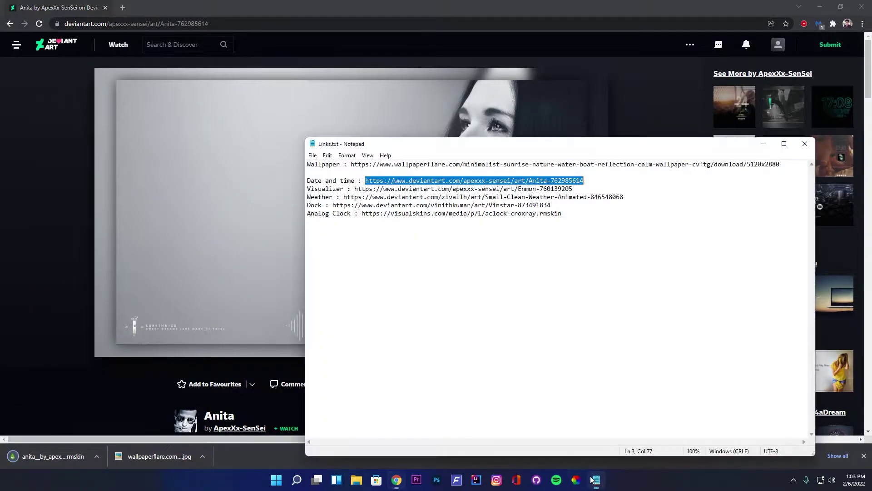
left_click_drag(354, 189, 581, 190)
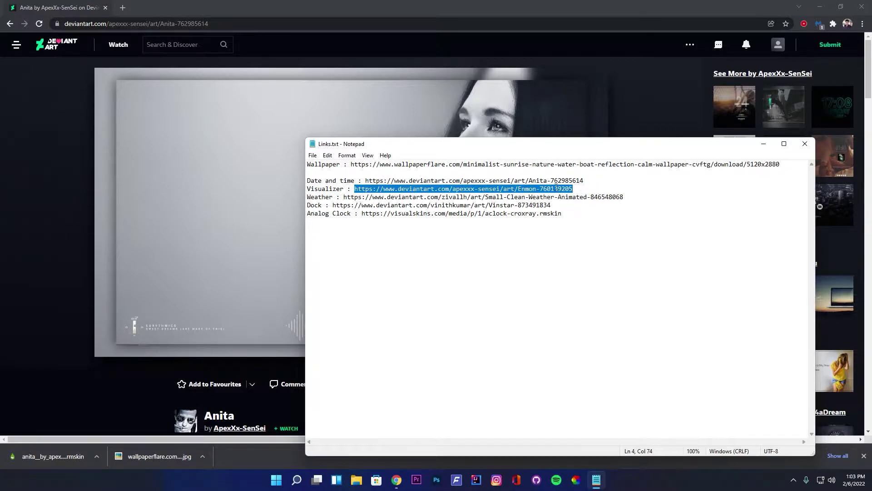
key("ctrl+c")
left_click(176, 20)
key("ctrl+v")
key("Return")
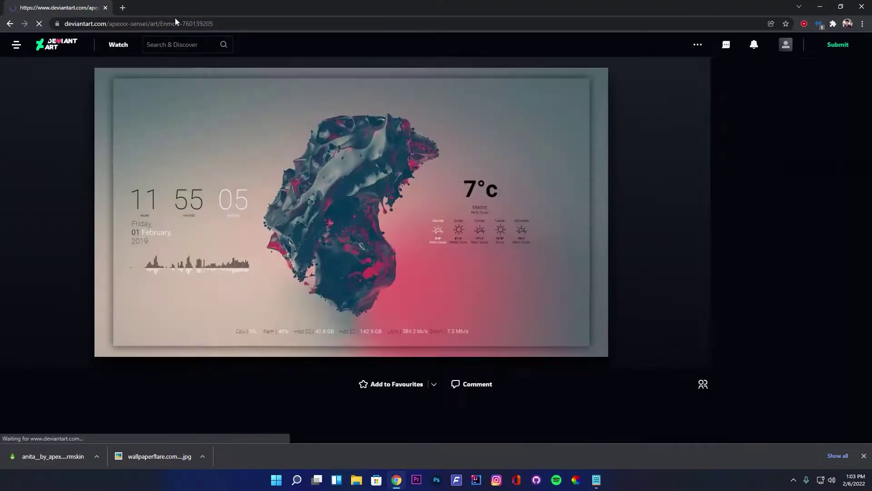
- Copy the Weather link and download the Small Clean Weather Animated skin
left_click(597, 480)
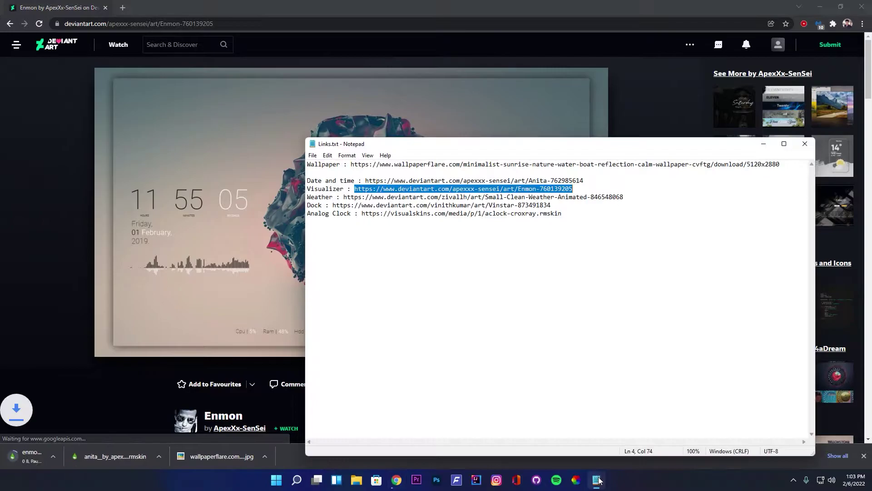
left_click_drag(343, 197, 630, 197)
key("ctrl+c")
left_click(175, 24)
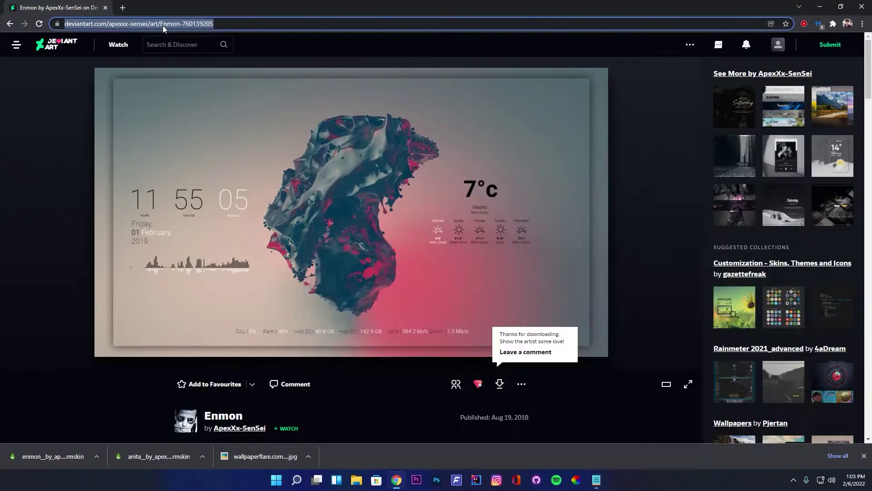
key("ctrl+v")
key("Return")
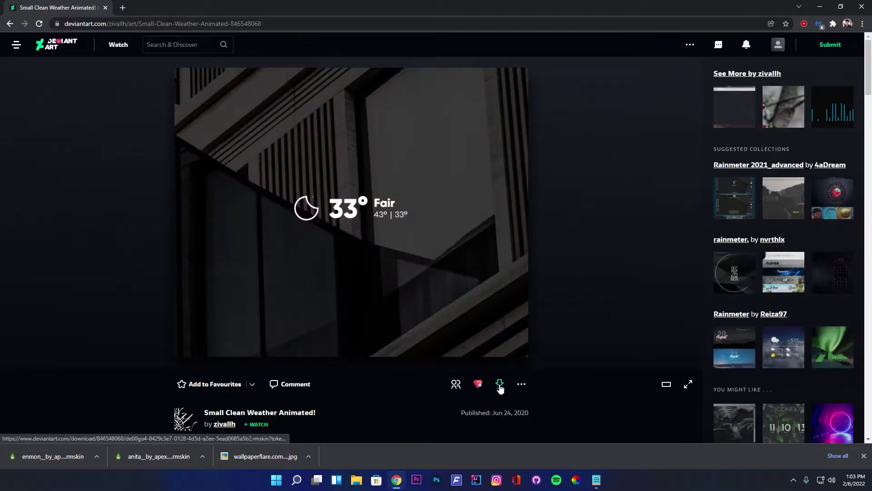
left_click(500, 383)
- Copy the Dock link and download the Vinstar dock skin from DeviantArt
left_click(603, 480)
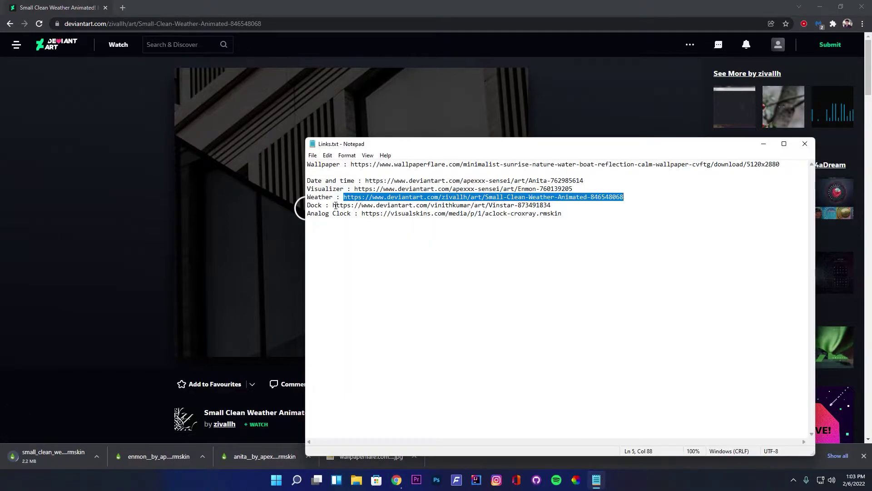
left_click_drag(334, 205, 541, 209)
key("ctrl+c")
left_click(339, 127)
left_click(176, 24)
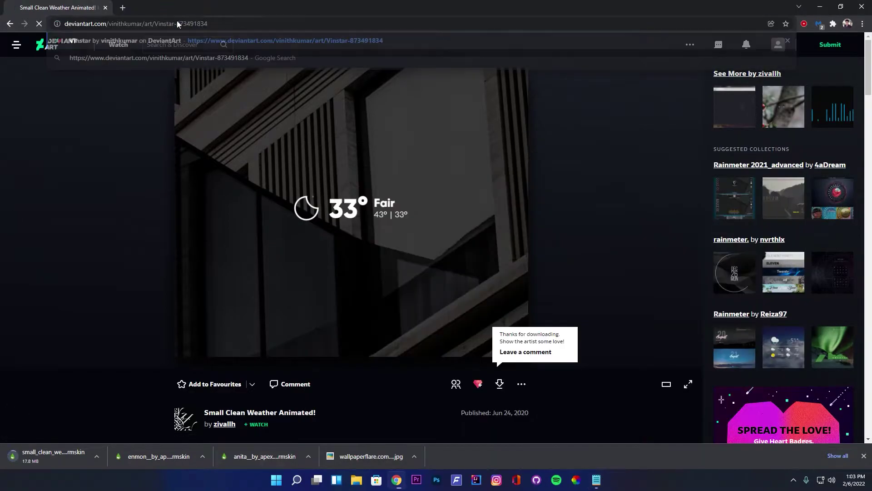
key("ctrl+v")
key("Return")
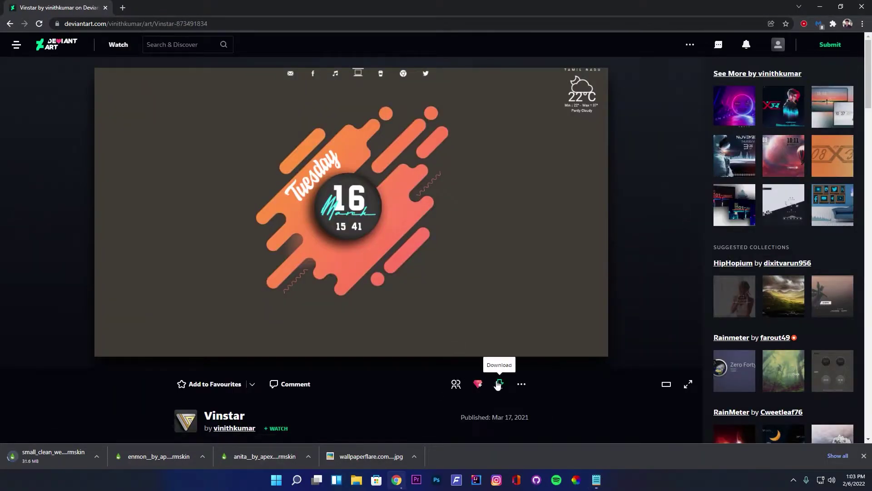
left_click(500, 384)
- Open the Analog Clock link to get aclock-croxray.rmskin, then show all downloads
left_click(597, 482)
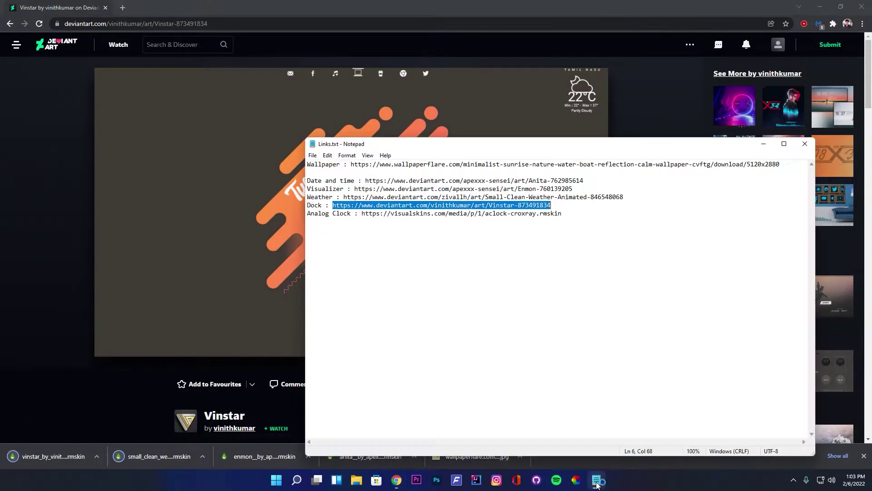
left_click_drag(362, 213, 588, 212)
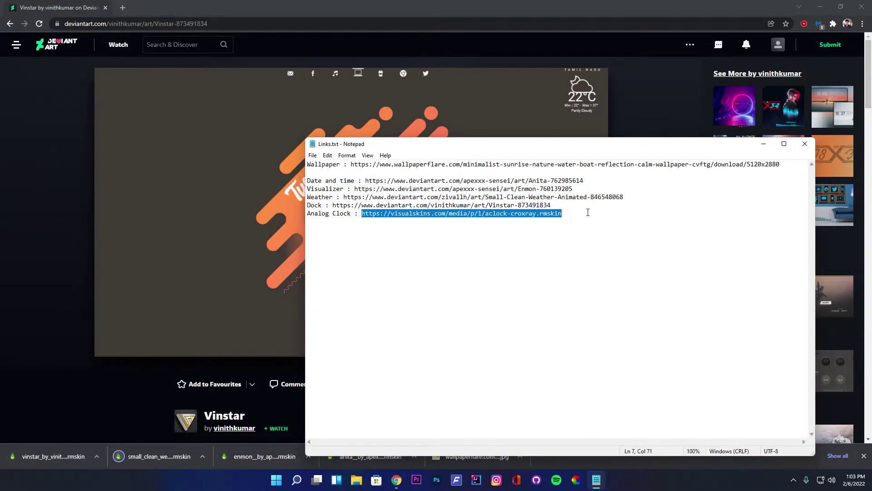
left_click(187, 25)
key("ctrl+v")
key("Return")
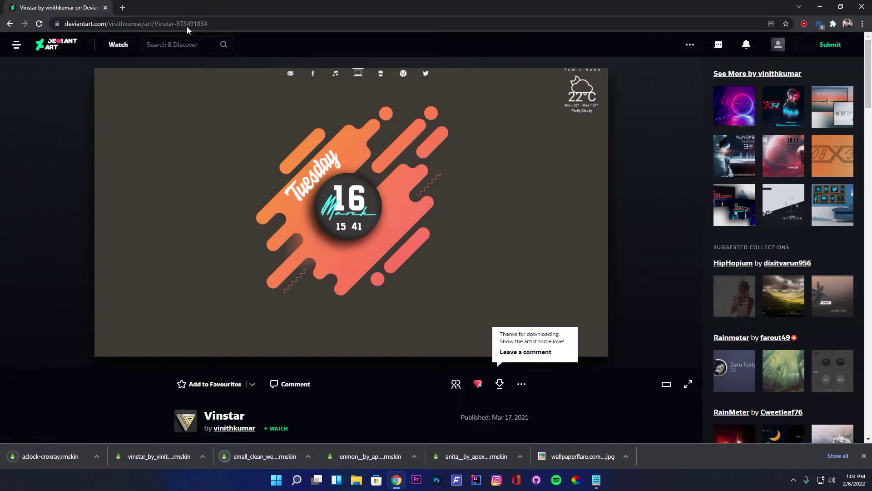
left_click(837, 456)
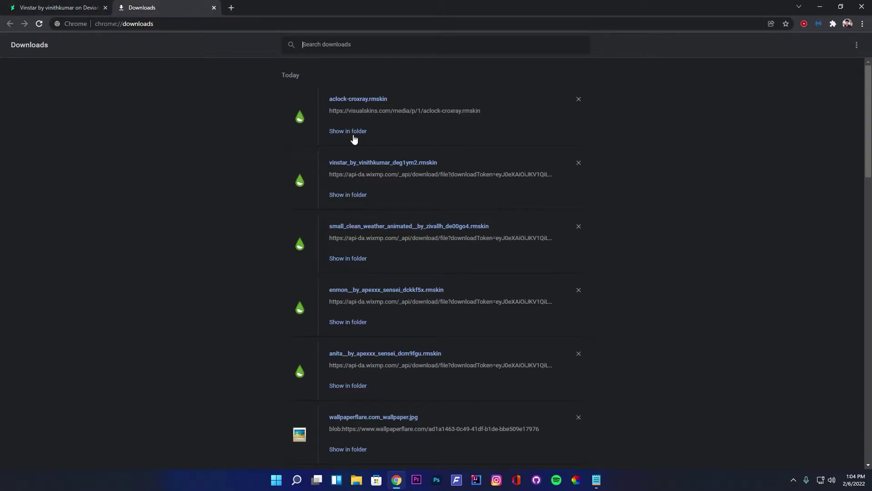
- Open the Downloads folder in File Explorer as a smaller window and minimize Chrome
left_click(353, 135)
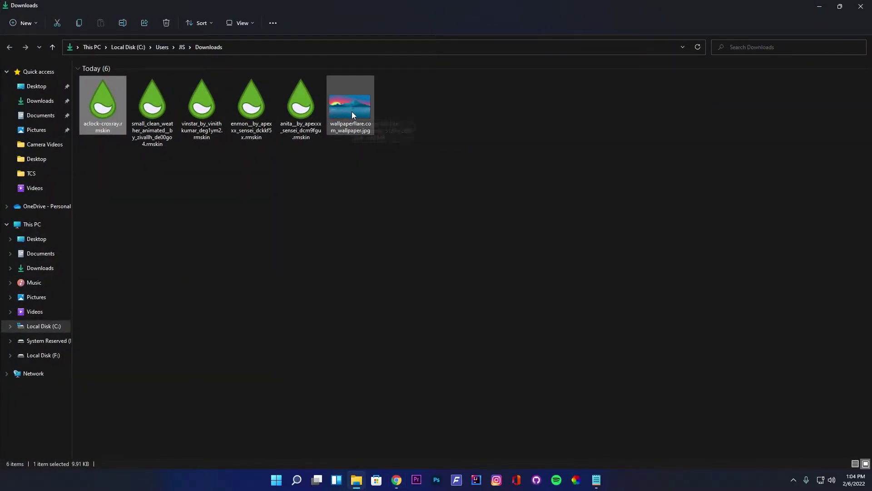
double_click(364, 5)
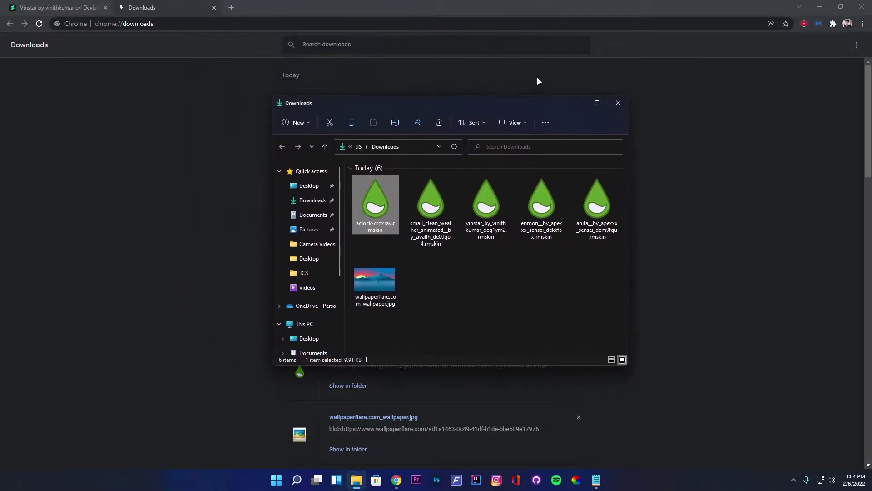
left_click(821, 10)
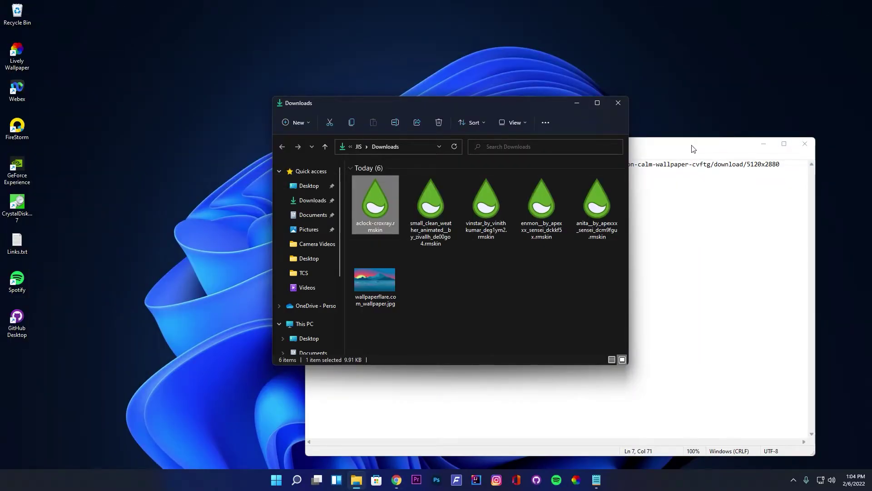
- Set the downloaded sunrise lake wallpaper jpg as the desktop background
left_click(764, 143)
left_click_drag(448, 115, 714, 96)
right_click(643, 273)
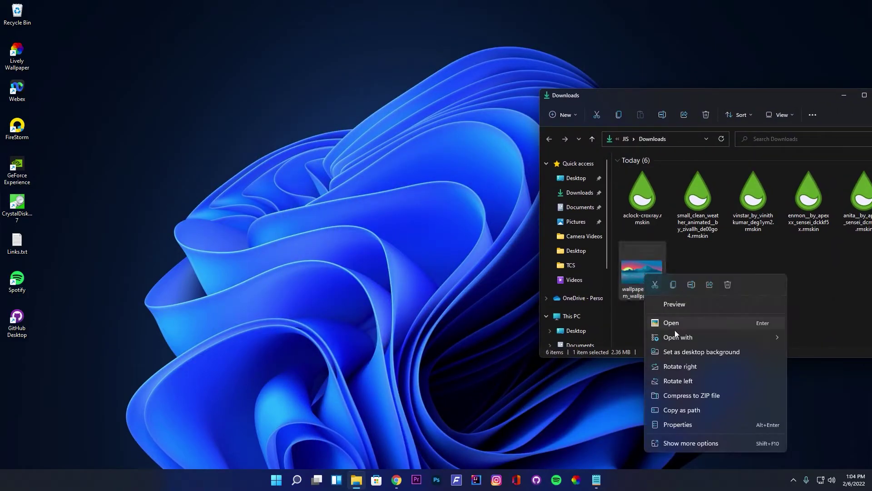
left_click(688, 352)
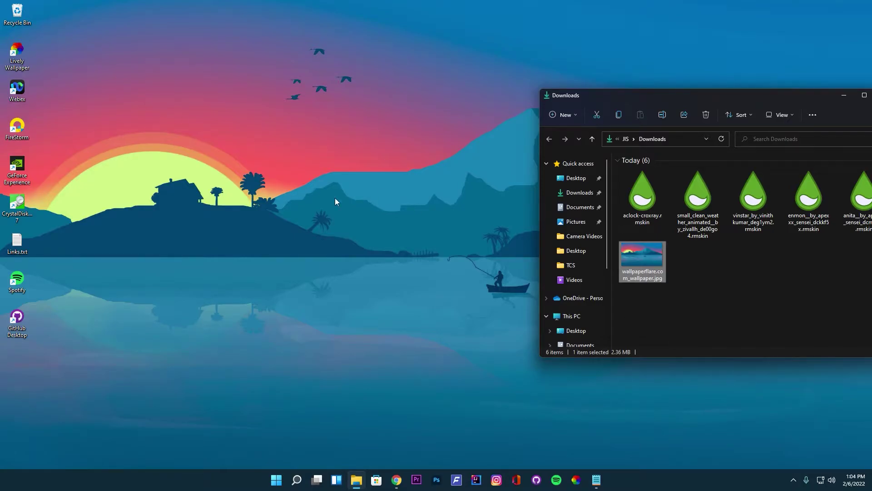
- Turn off Show desktop icons from the desktop's View menu
left_click_drag(677, 97, 331, 98)
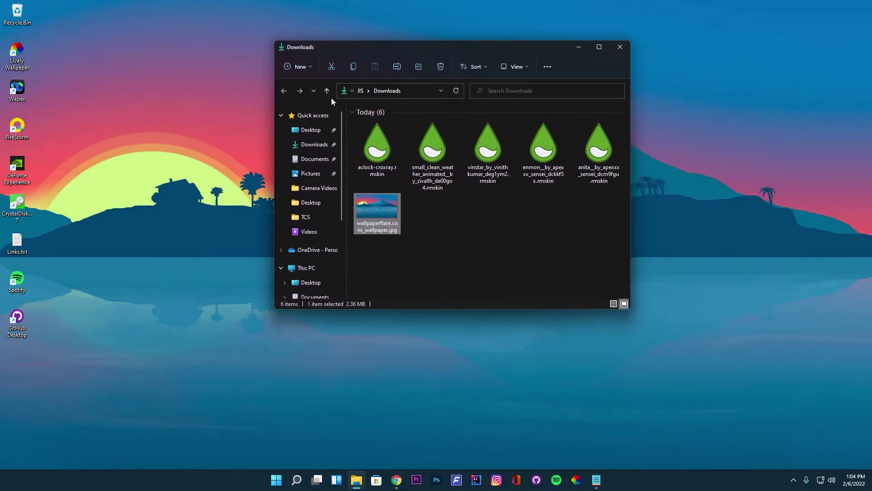
right_click(127, 92)
mouse_move(261, 101)
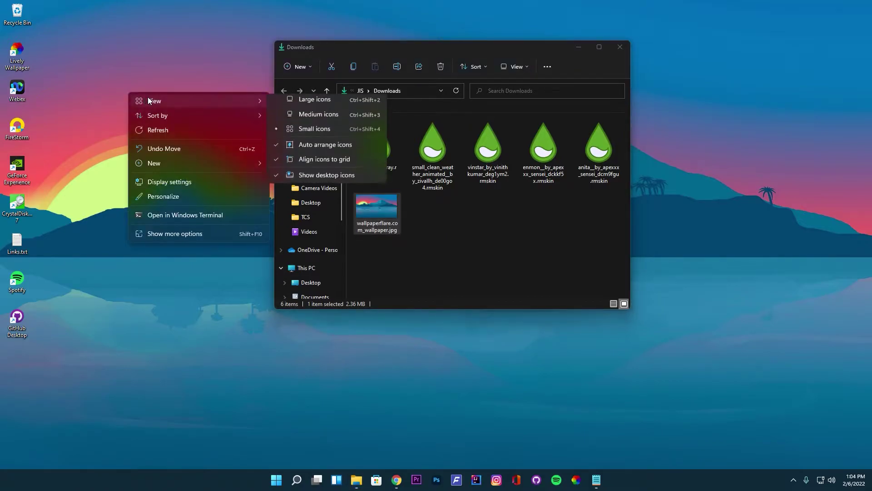
left_click(329, 179)
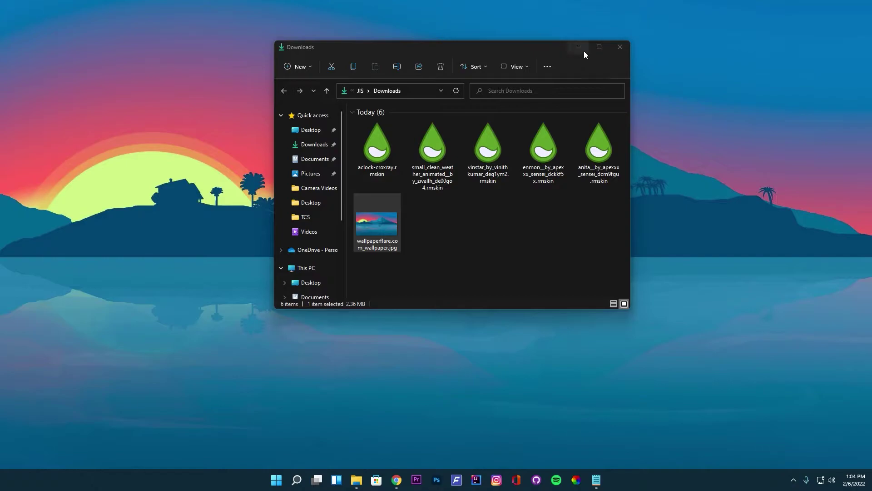
left_click_drag(546, 47, 511, 109)
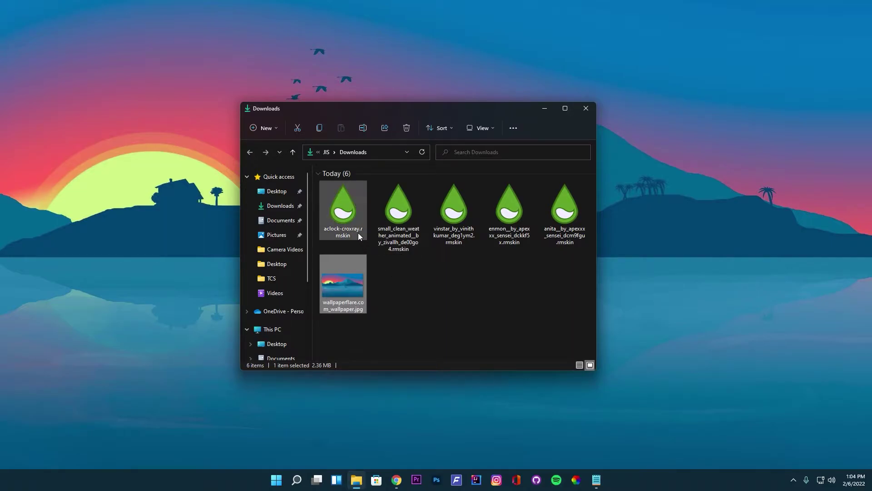
- Search 'rainmeter' in Chrome and download the Rainmeter 4.5.10 release from rainmeter.net
left_click(350, 217)
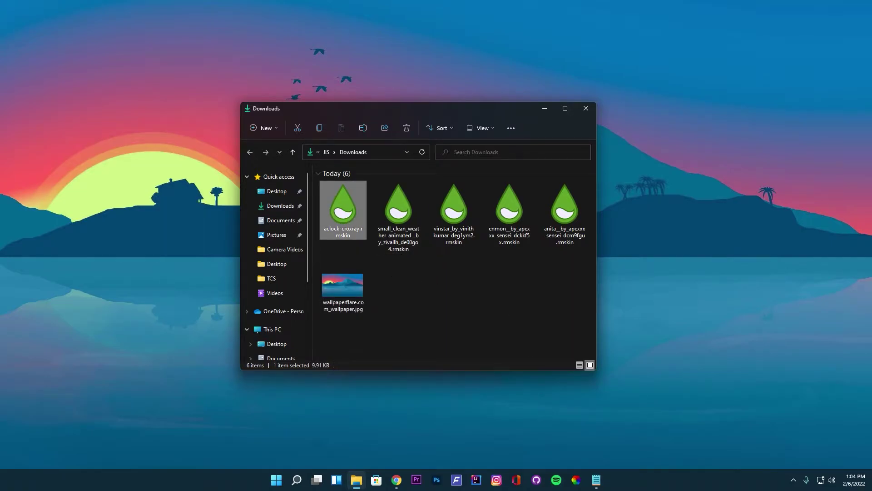
left_click(397, 480)
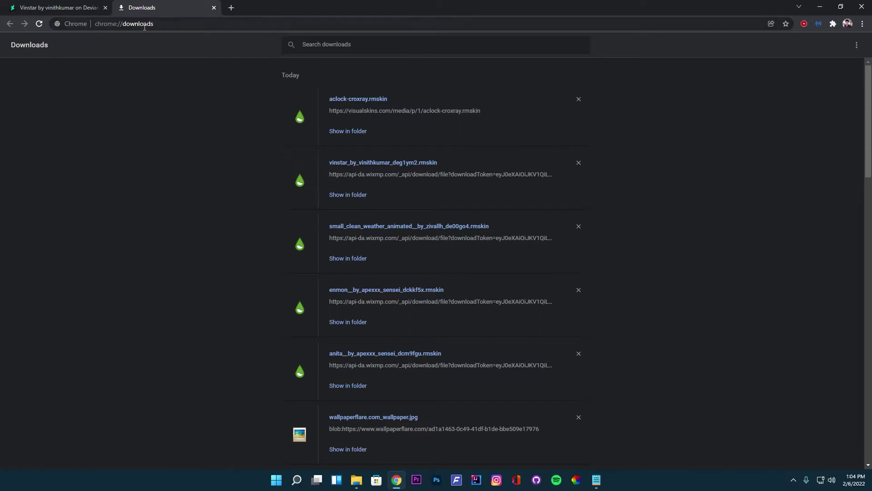
left_click(144, 28)
type("rainmeter.net")
key("Return")
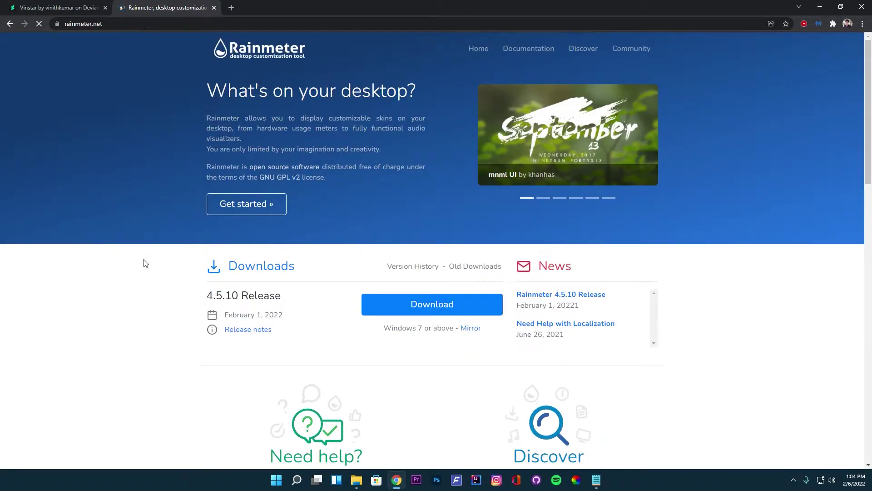
left_click(410, 314)
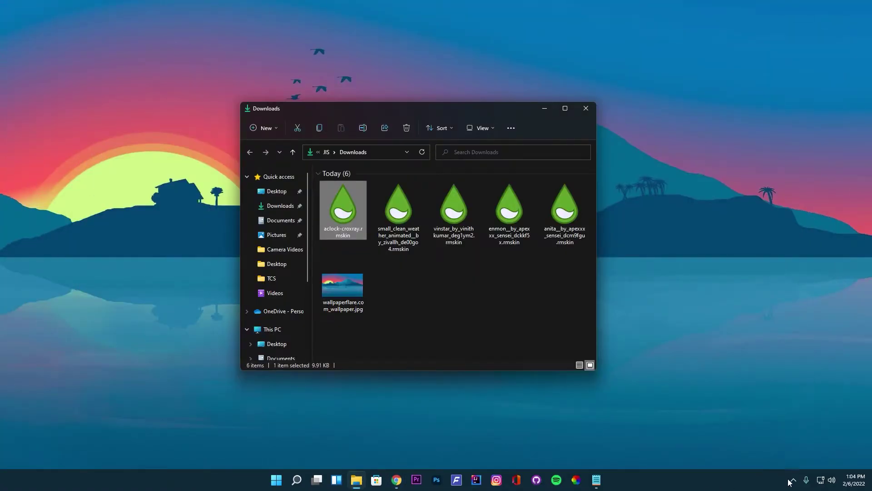
- Open Manage Rainmeter from the tray and install aclock-croxray.rmskin
left_click(792, 480)
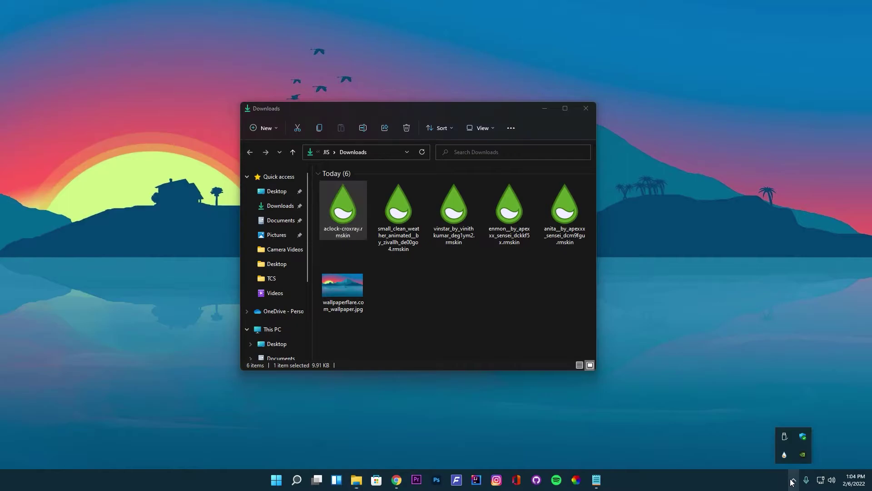
right_click(784, 454)
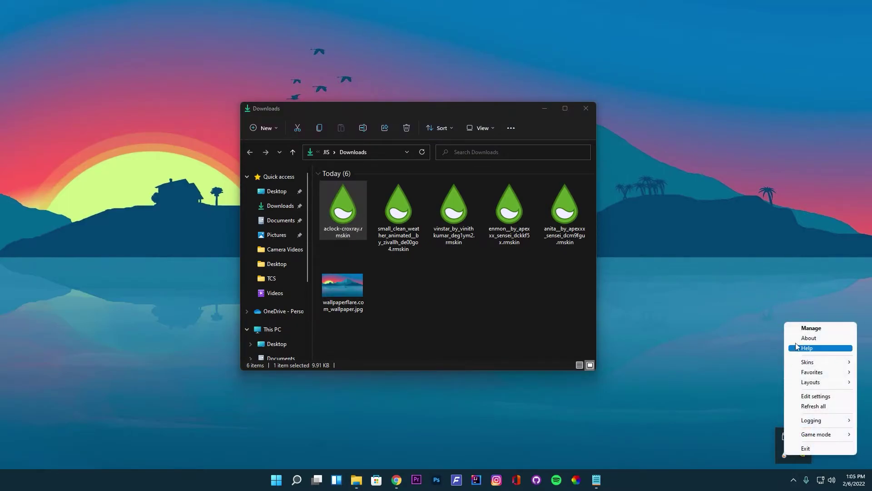
left_click(812, 328)
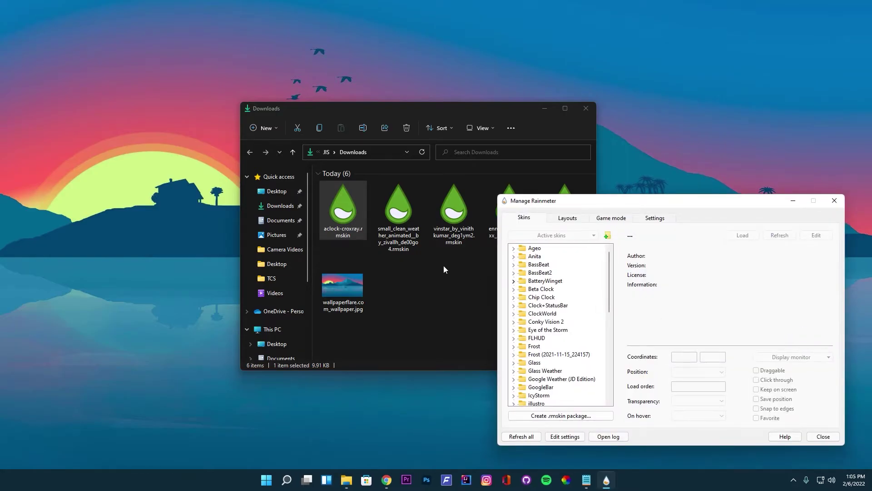
double_click(340, 228)
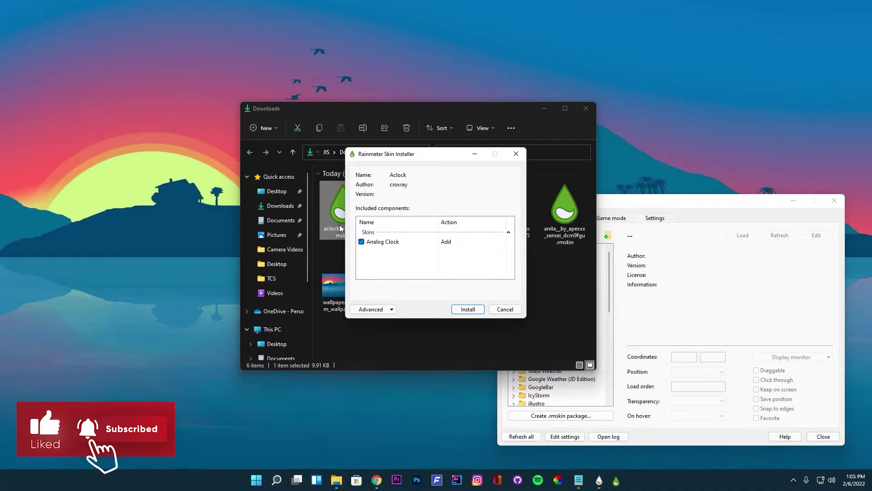
left_click(469, 309)
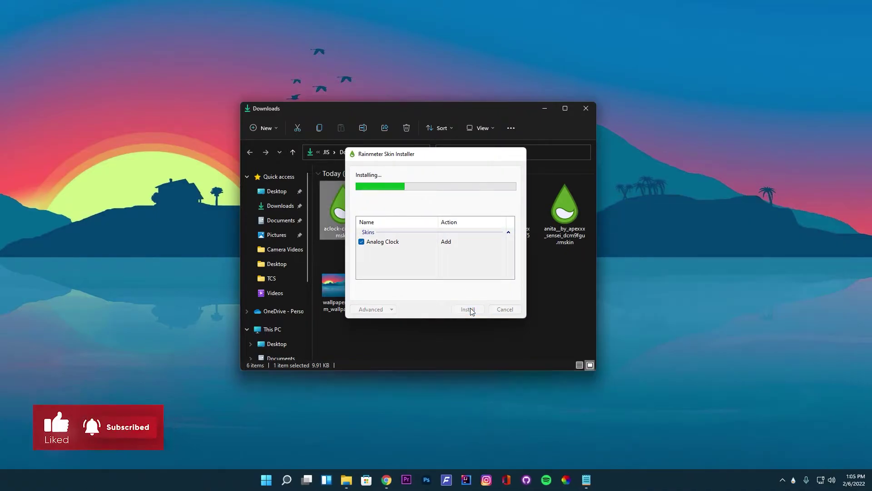
- Load the Analog Clock\Clock2 Clock.ini skin onto the desktop
left_click(793, 481)
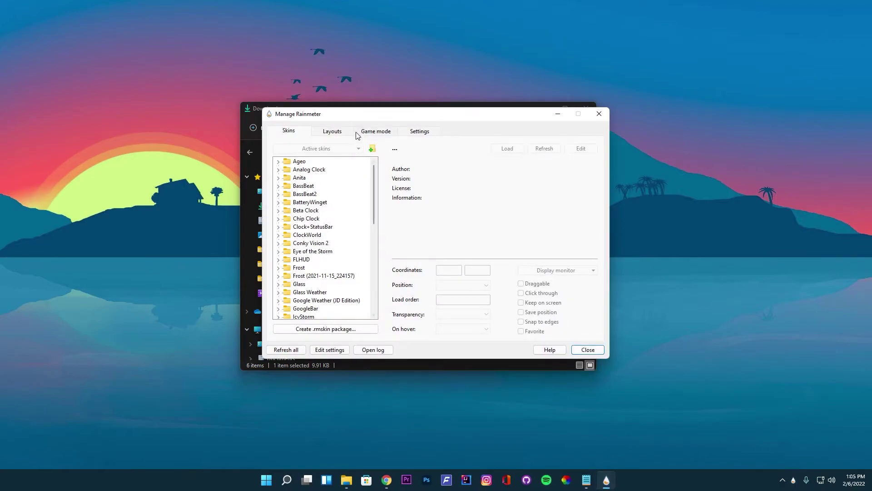
left_click_drag(359, 118, 560, 136)
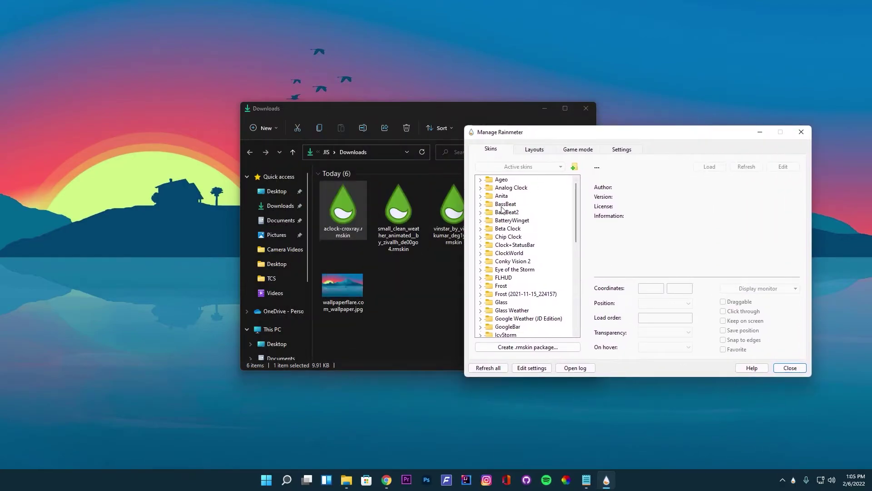
left_click(481, 187)
double_click(515, 198)
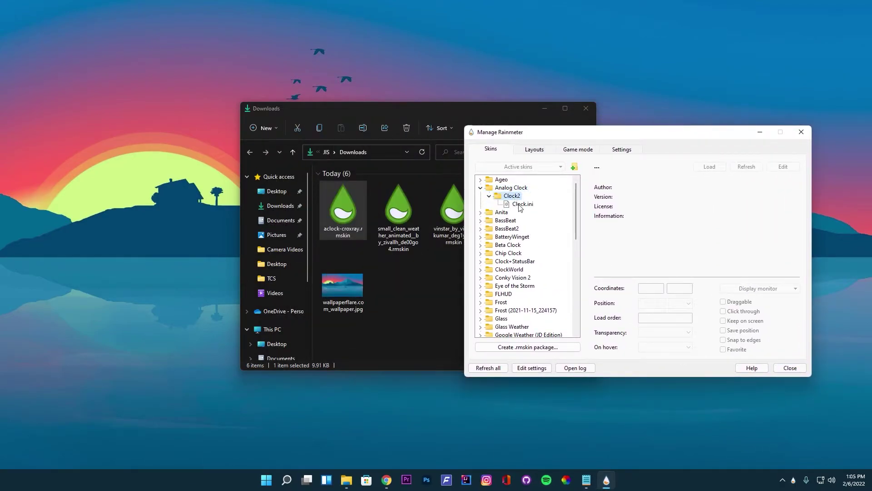
left_click(521, 205)
left_click(708, 167)
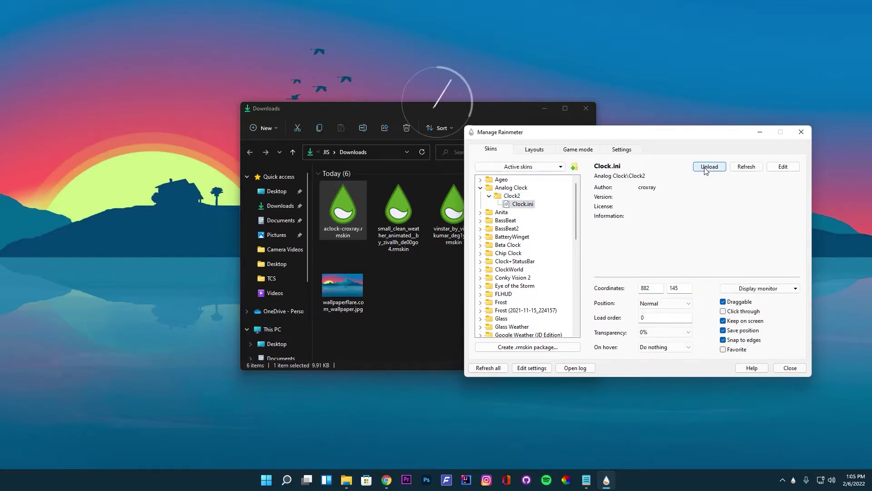
- Install Small Clean Weather and load its High Low - Fade Effect variant showing 23° Fair
double_click(391, 238)
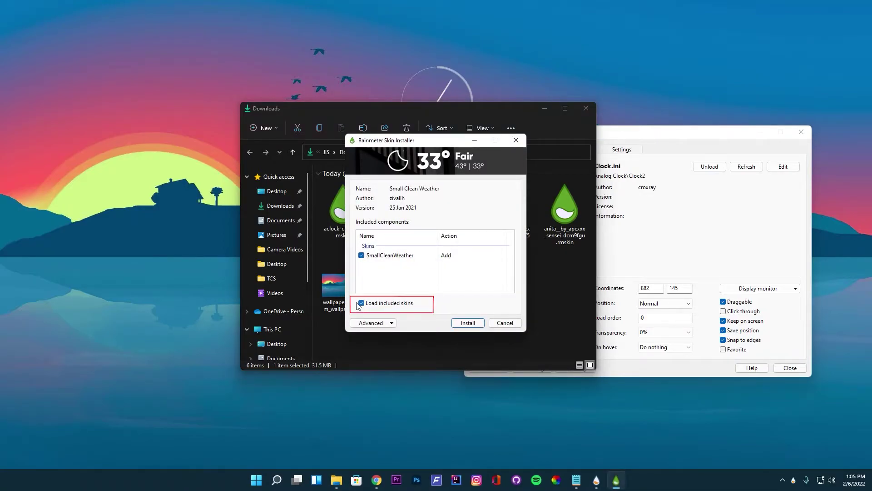
left_click(465, 322)
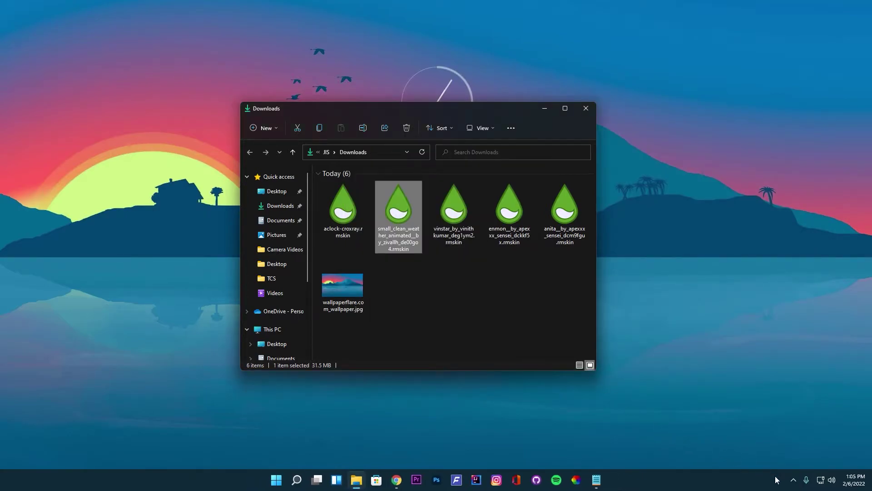
left_click(795, 479)
left_click(783, 456)
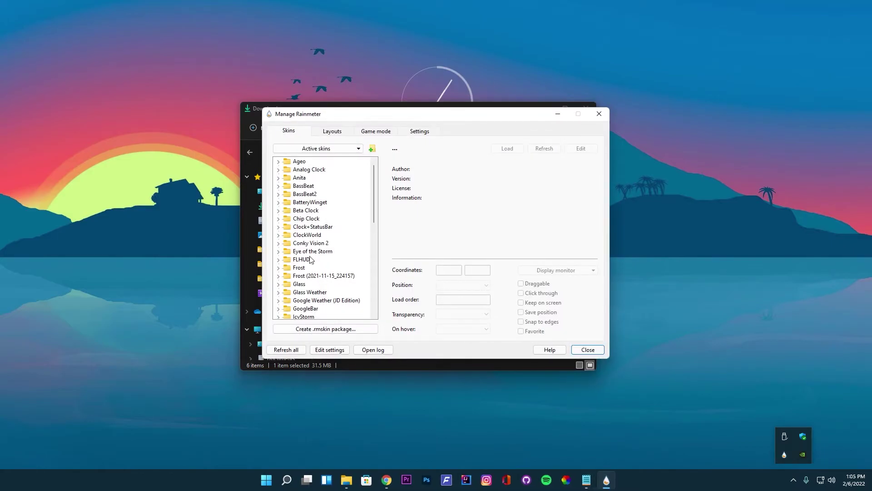
scroll(309, 254, "down", 5)
scroll(308, 255, "down", 3)
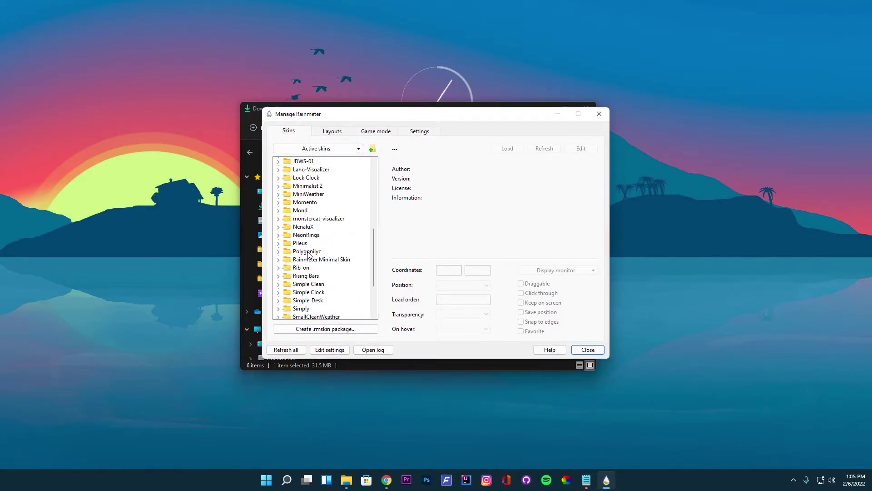
left_click(307, 293)
left_click(278, 293)
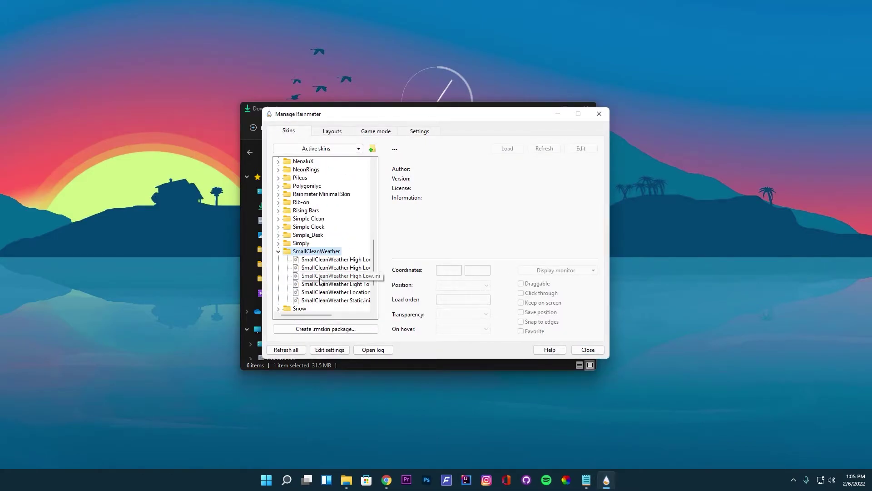
scroll(336, 255, "down", 3)
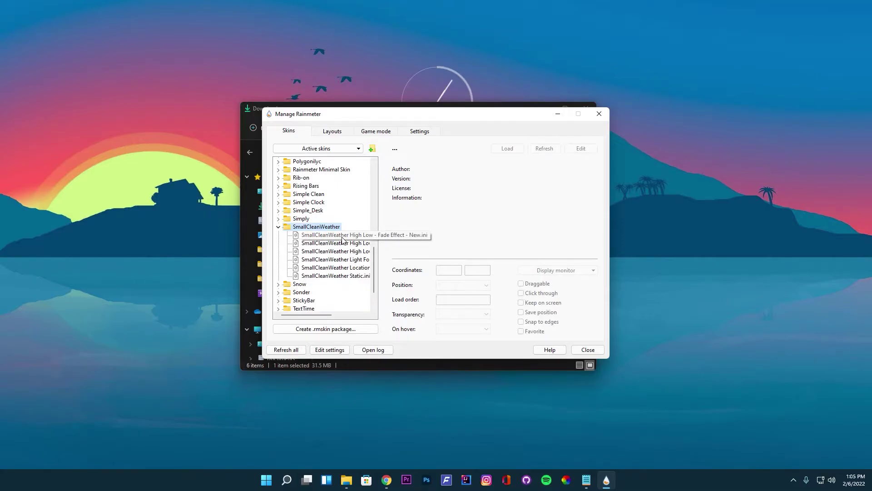
double_click(342, 236)
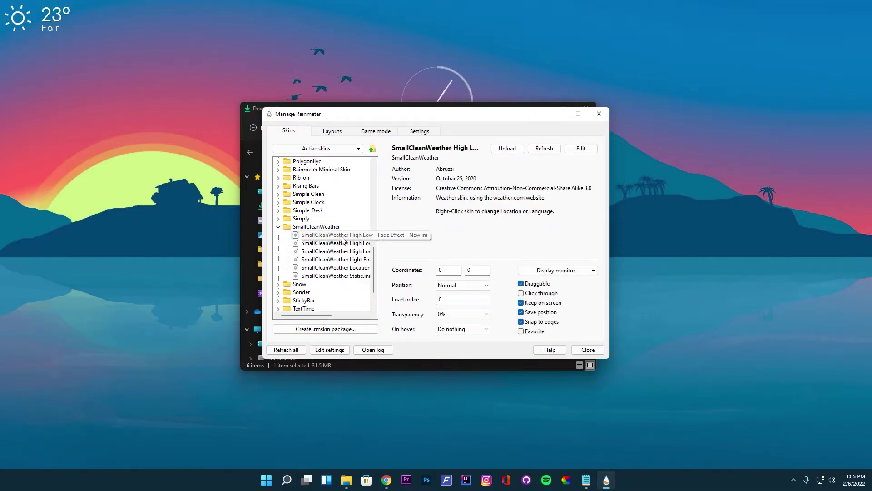
double_click(347, 243)
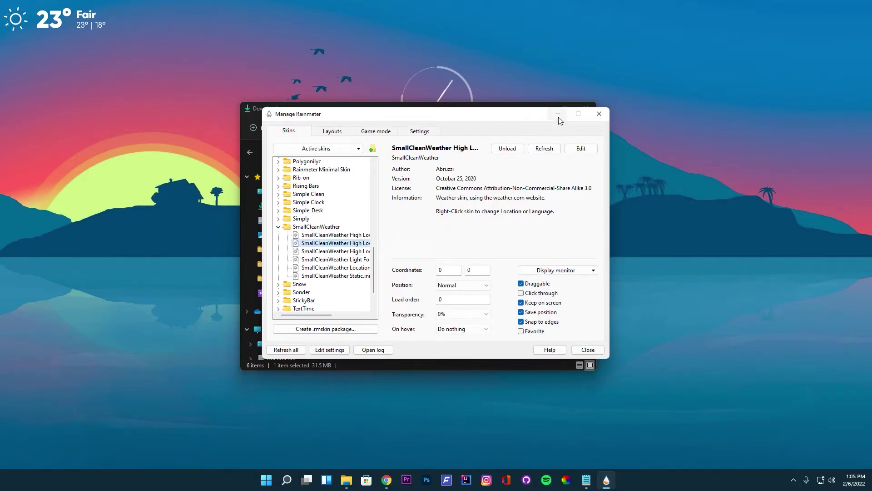
left_click_drag(541, 120, 764, 123)
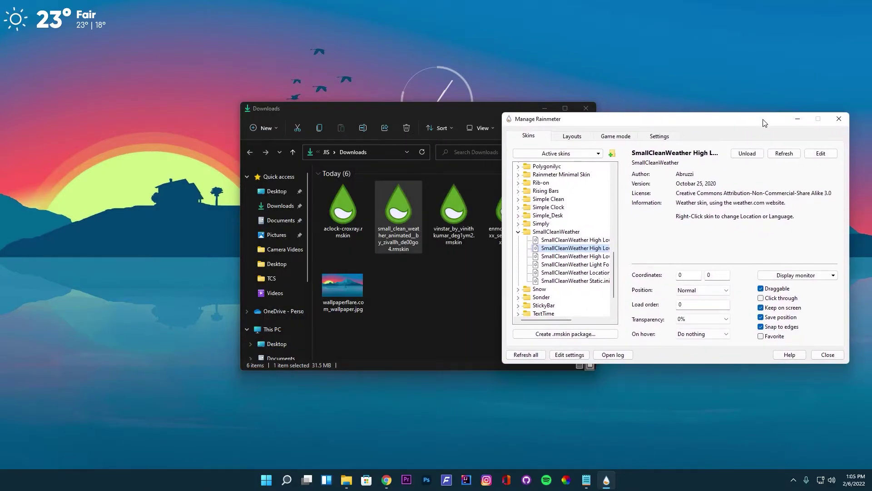
- Install the VIN STAR package and load its Dock\Dock.ini skin
double_click(477, 234)
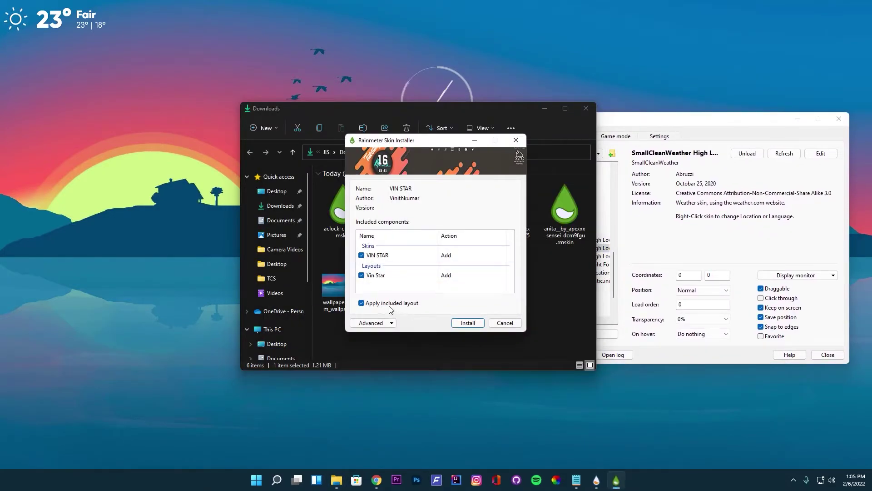
left_click(464, 322)
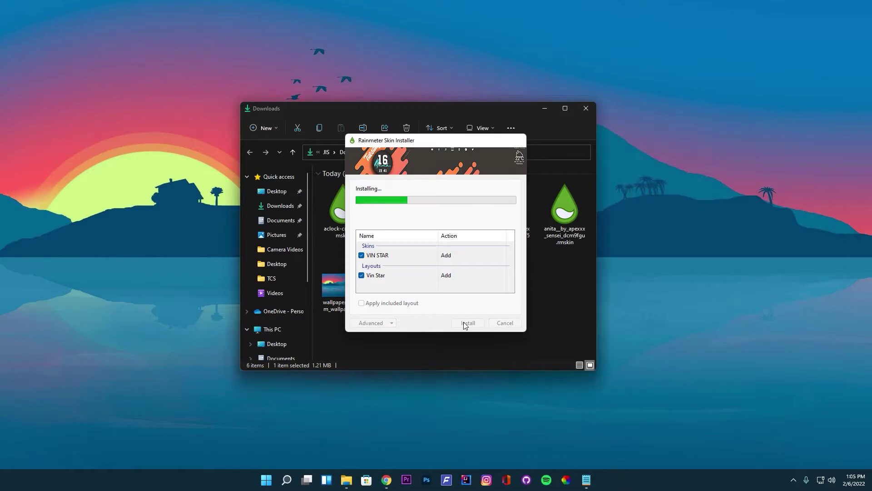
left_click(795, 479)
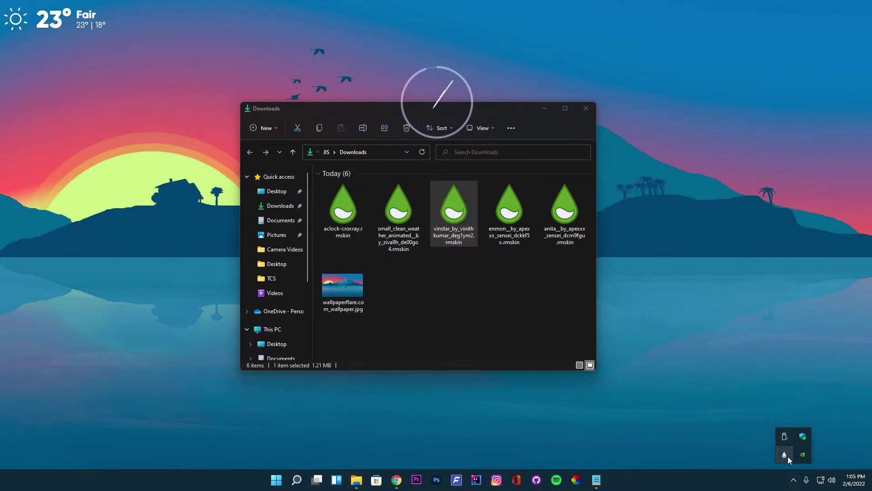
left_click(785, 455)
scroll(325, 292, "down", 10)
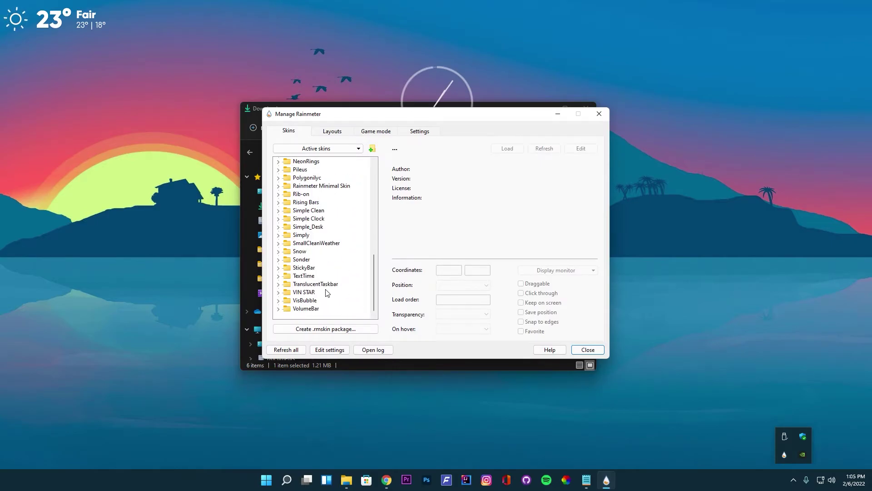
double_click(301, 293)
scroll(310, 283, "down", 1)
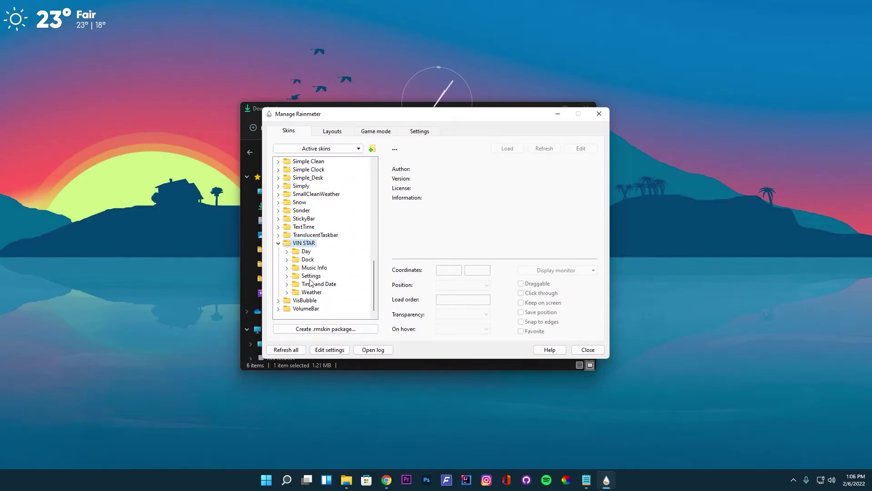
double_click(307, 261)
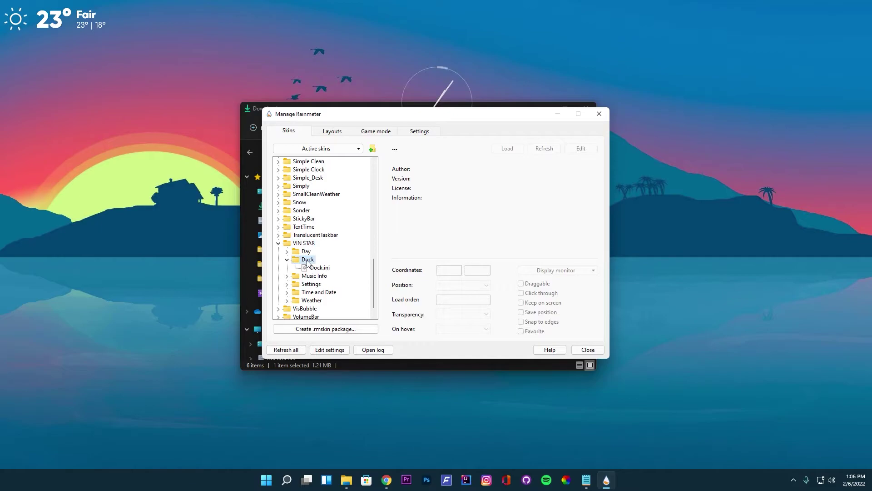
left_click(317, 268)
left_click(503, 150)
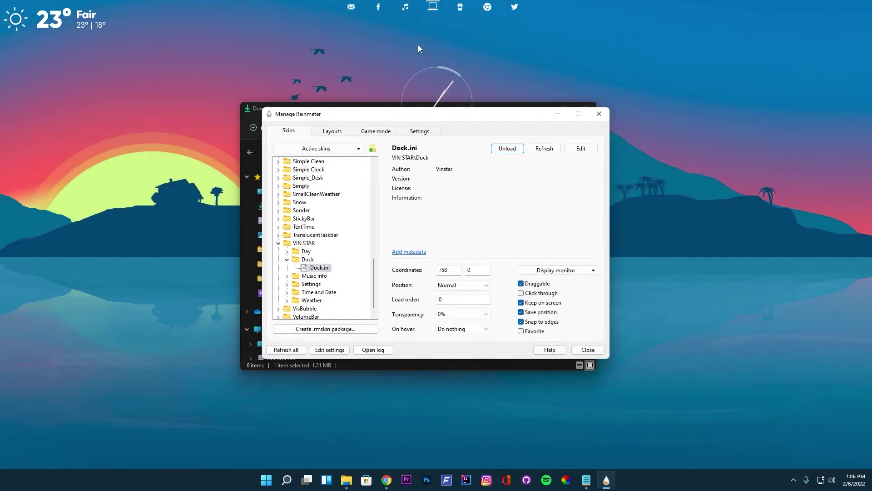
- Place the dock icon bar along the desktop's top edge and move the manager aside
left_click_drag(418, 8, 331, 35)
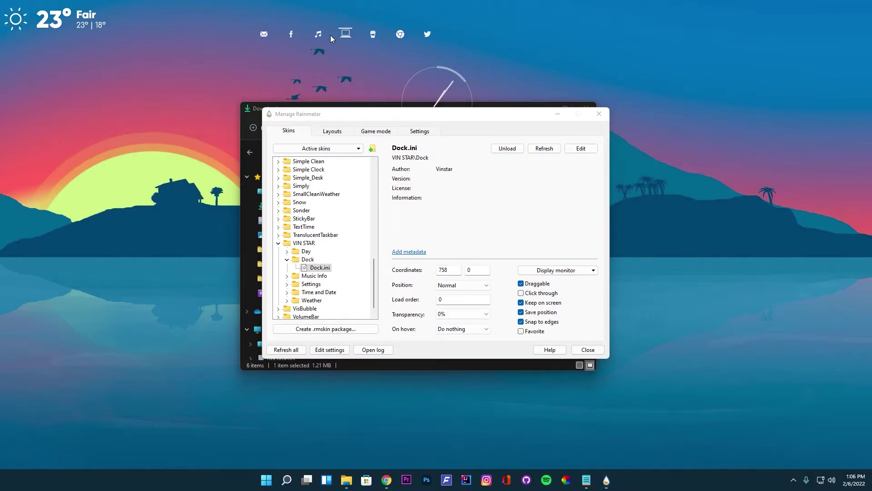
left_click_drag(429, 15, 417, 8)
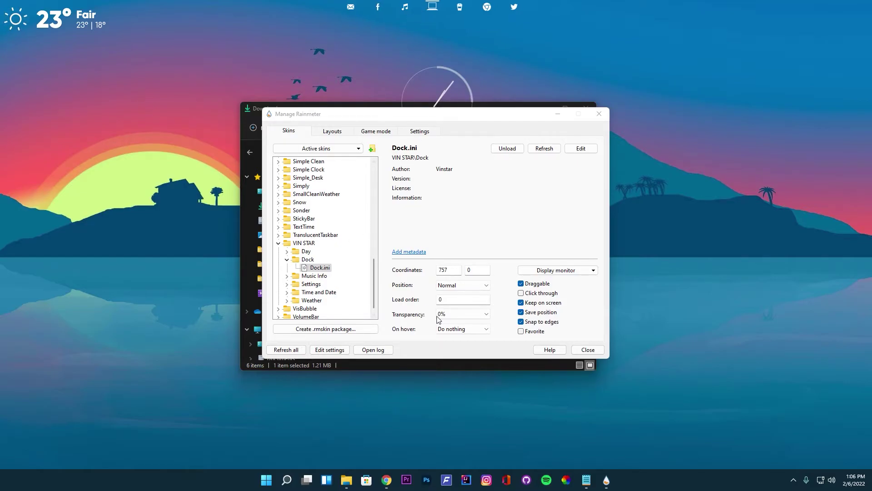
left_click_drag(397, 112, 482, 109)
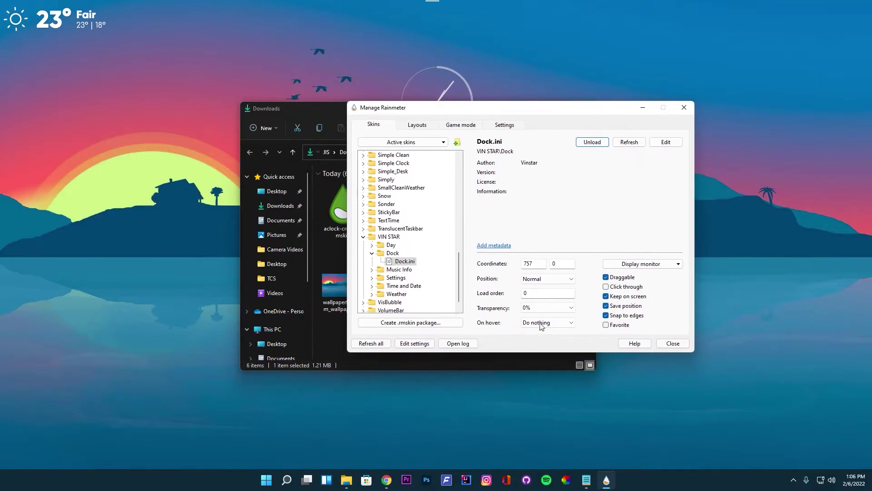
- Install the Enmon .rmskin package from the Downloads folder
left_click(330, 205)
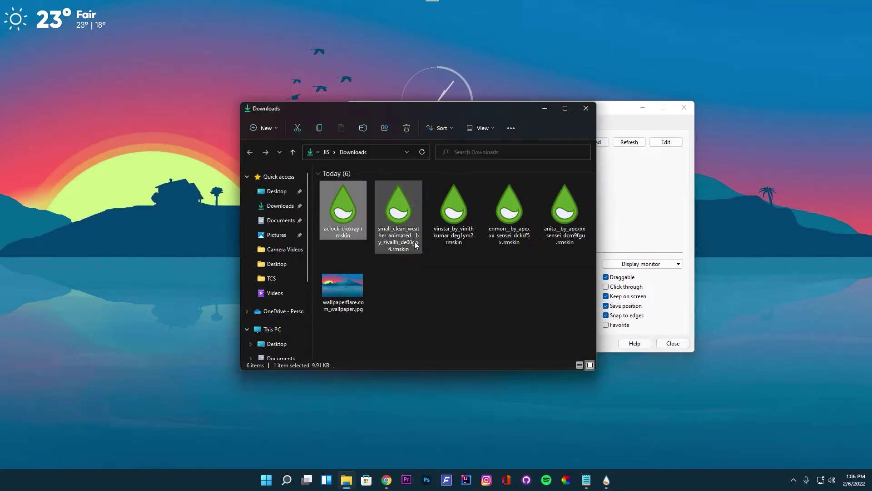
double_click(517, 224)
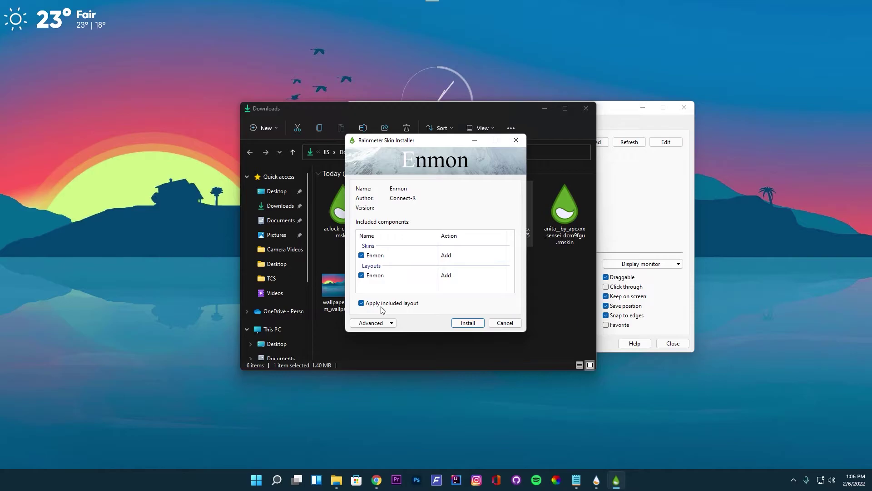
left_click(463, 323)
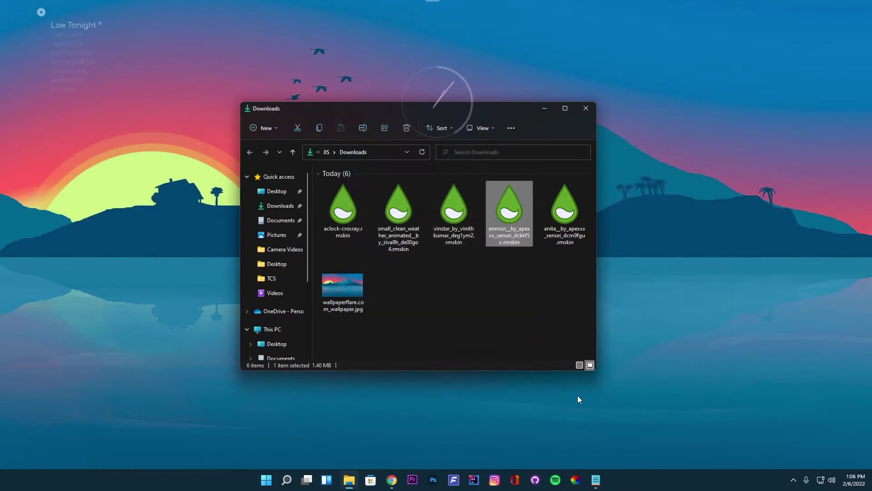
- Load Enmon's Visualizer.ini skin from Manage Rainmeter and rearrange the windows
left_click(793, 481)
left_click(787, 457)
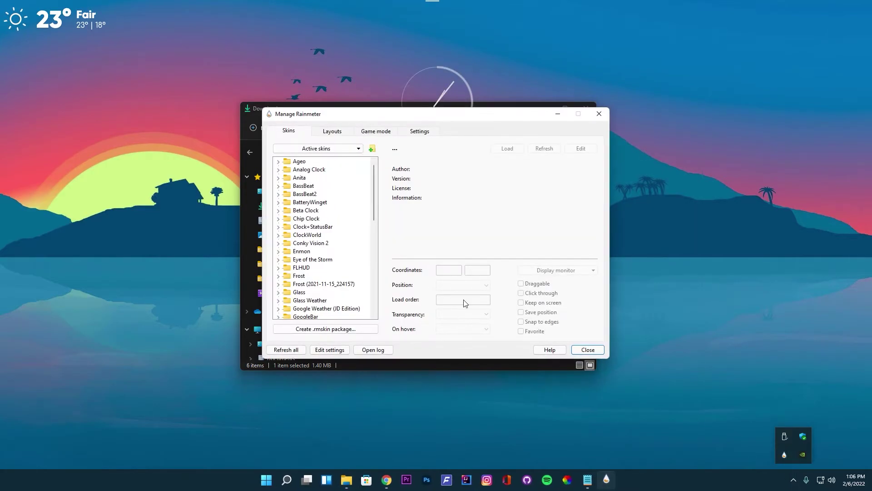
double_click(301, 253)
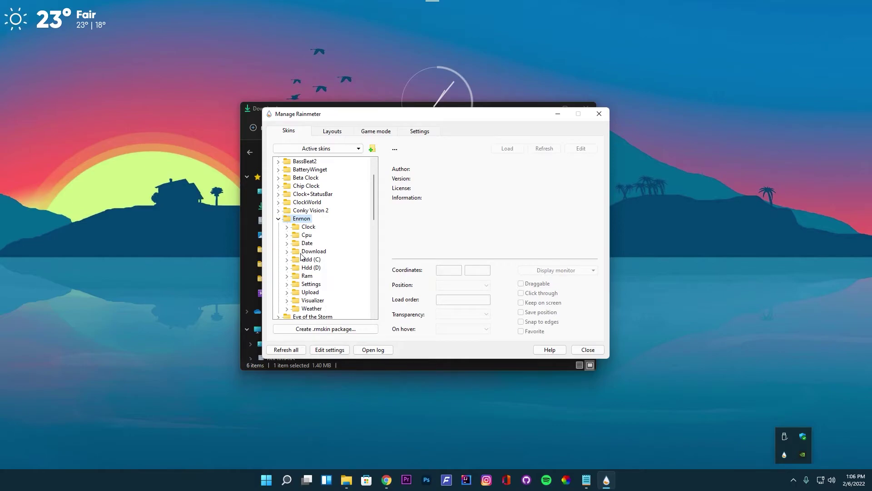
left_click_drag(328, 114, 469, 95)
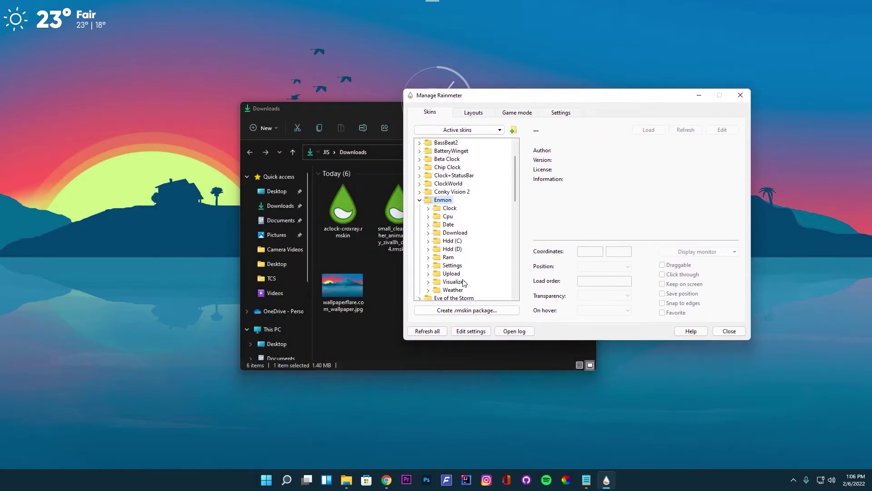
scroll(464, 283, "down", 1)
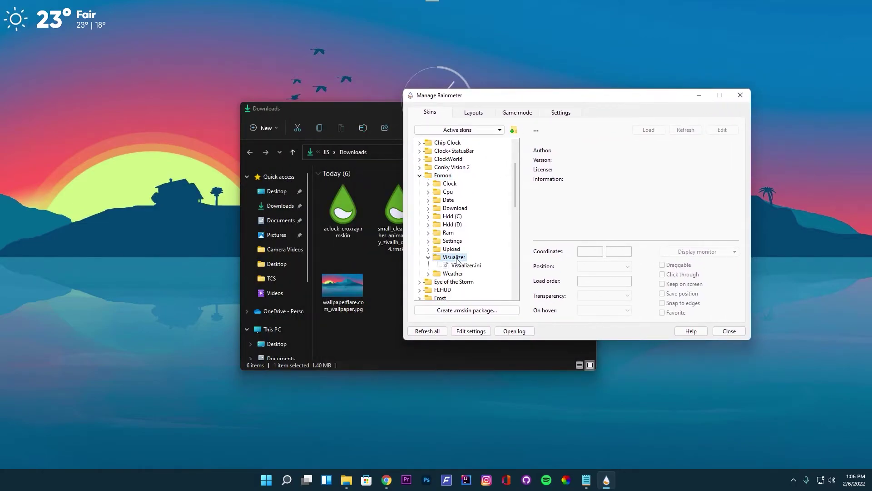
double_click(467, 266)
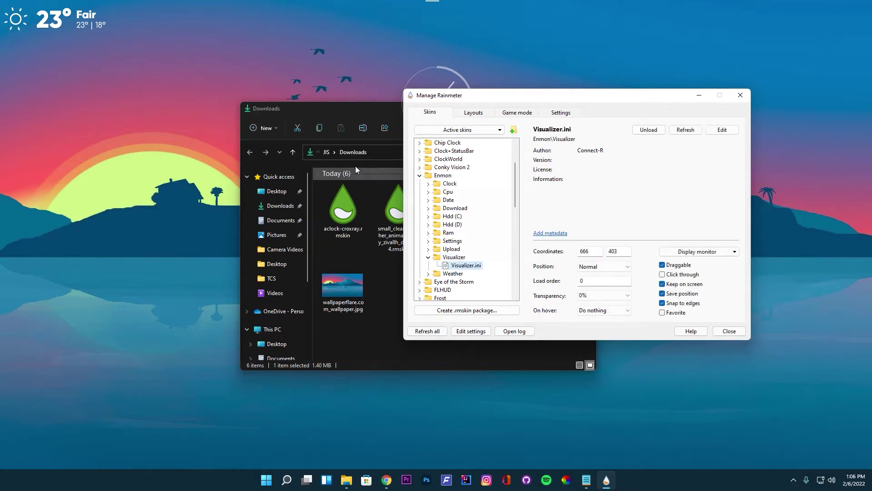
left_click_drag(343, 110, 262, 318)
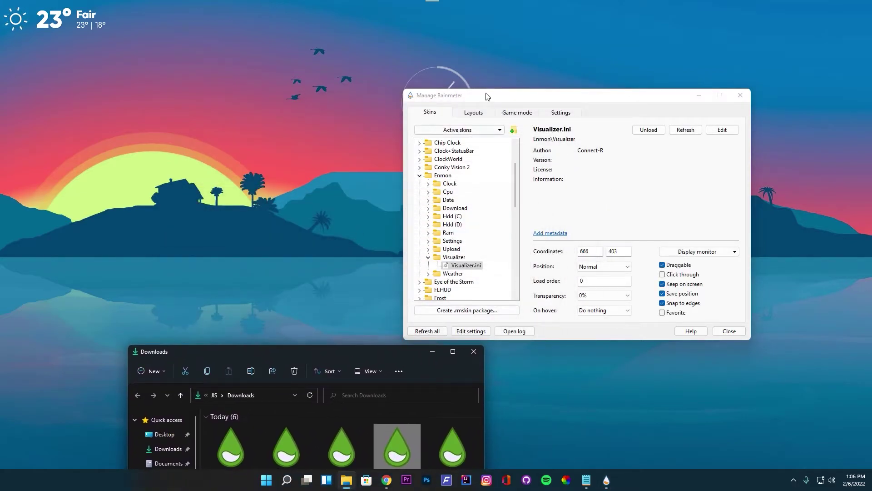
left_click_drag(487, 96, 630, 61)
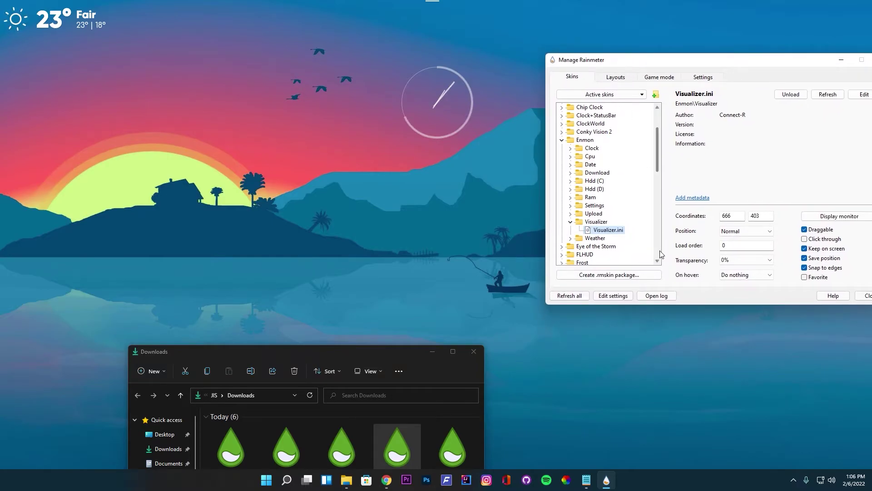
- Install the Anita .rmskin package from the Downloads folder
left_click_drag(399, 352, 385, 215)
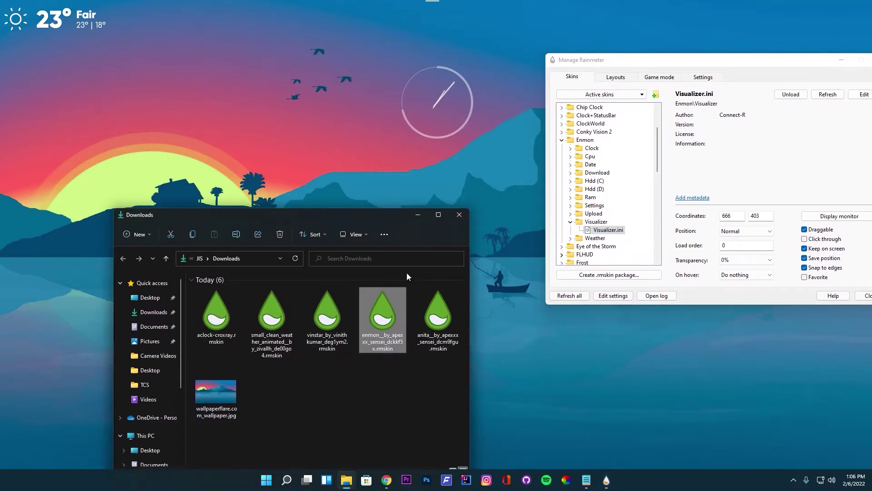
double_click(443, 345)
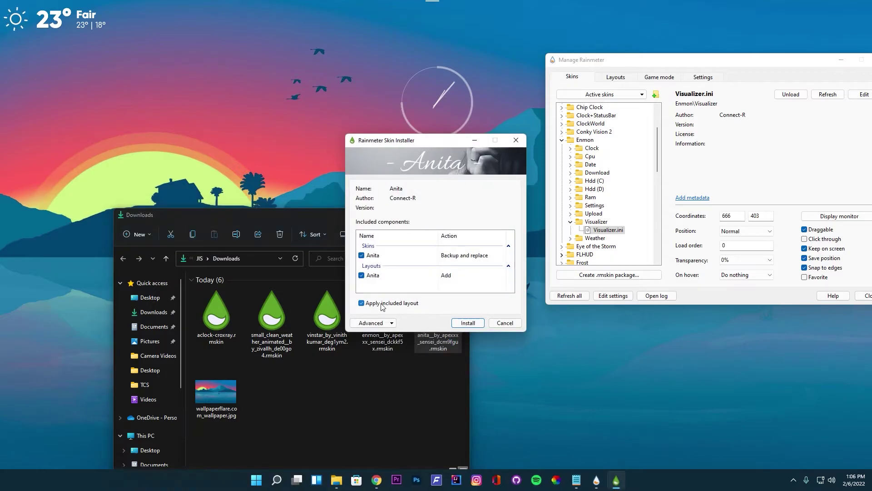
left_click(468, 323)
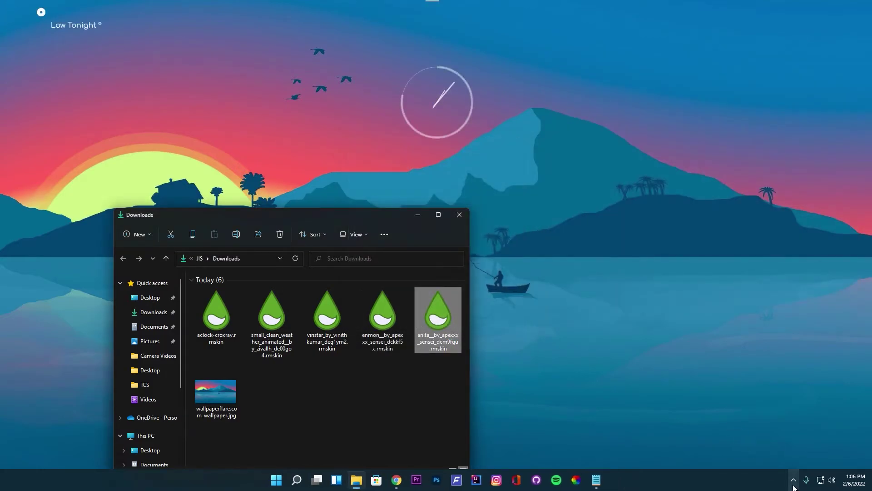
- Load the Anita Clock skin from Manage Rainmeter
left_click(794, 480)
left_click(789, 457)
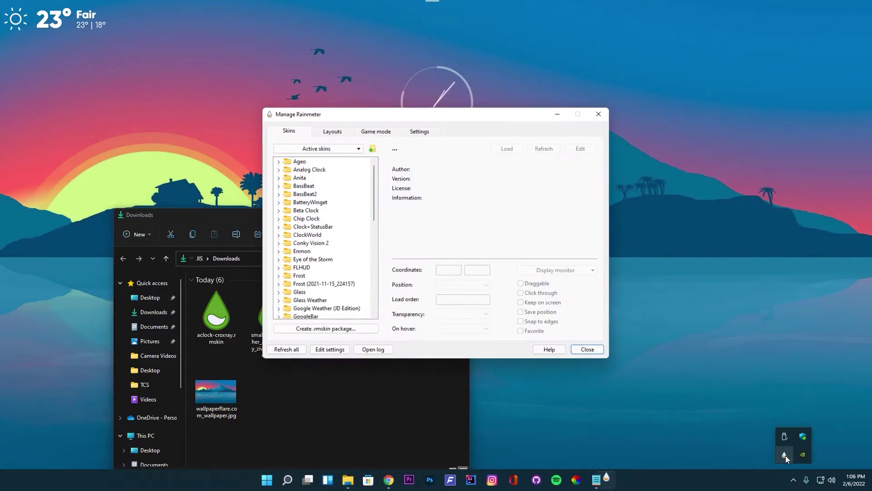
left_click(278, 178)
left_click(287, 186)
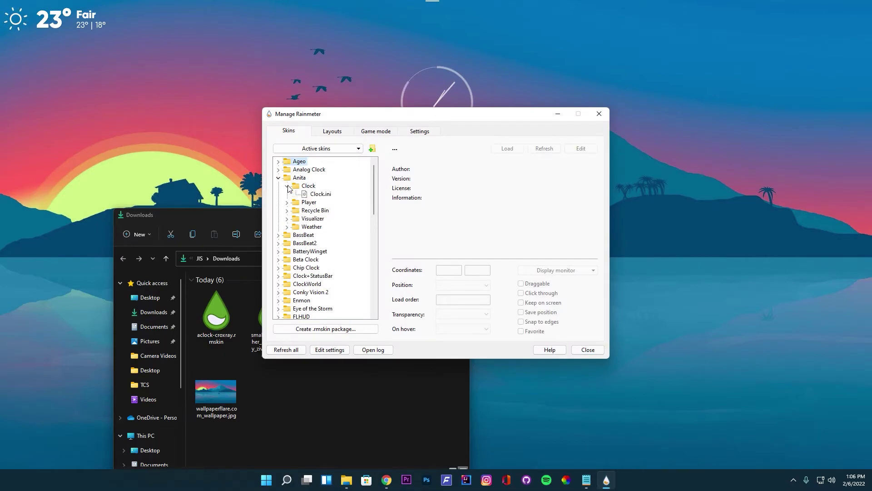
left_click(321, 194)
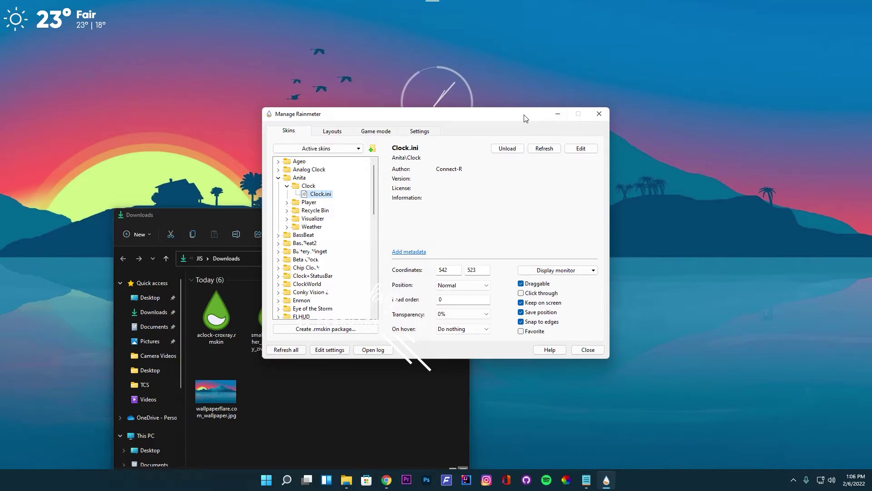
- Close the skin manager and position the Sunday date clock near the desktop centre
left_click_drag(524, 116, 739, 94)
left_click(806, 94)
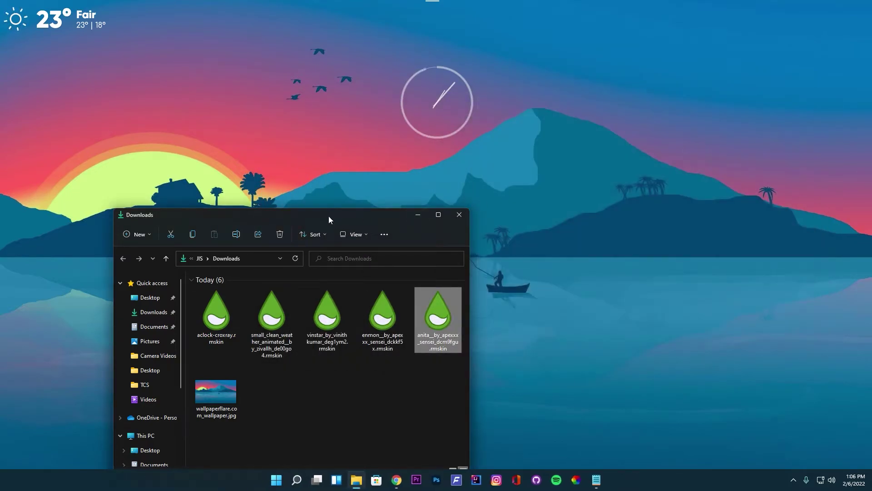
left_click_drag(329, 216, 735, 203)
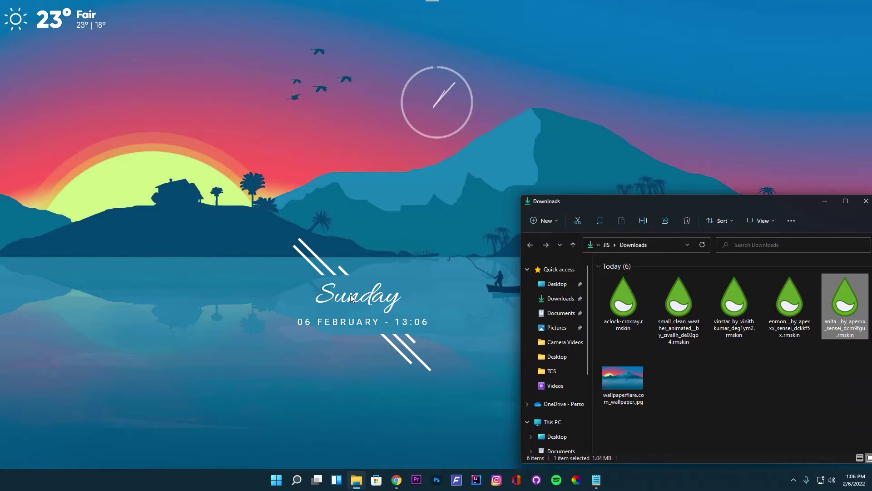
left_click_drag(349, 298, 284, 204)
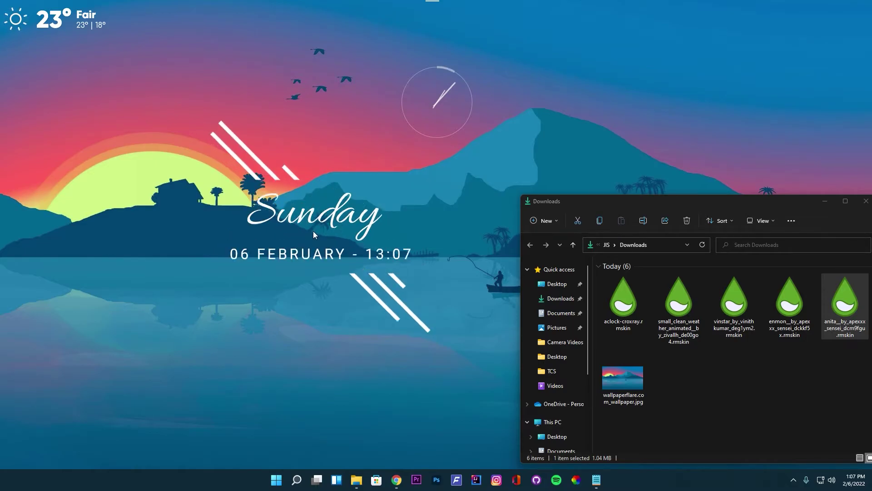
- Move the Sunday date clock down over the lake and open its skin file in Notepad
left_click_drag(313, 234, 460, 340)
right_click(427, 336)
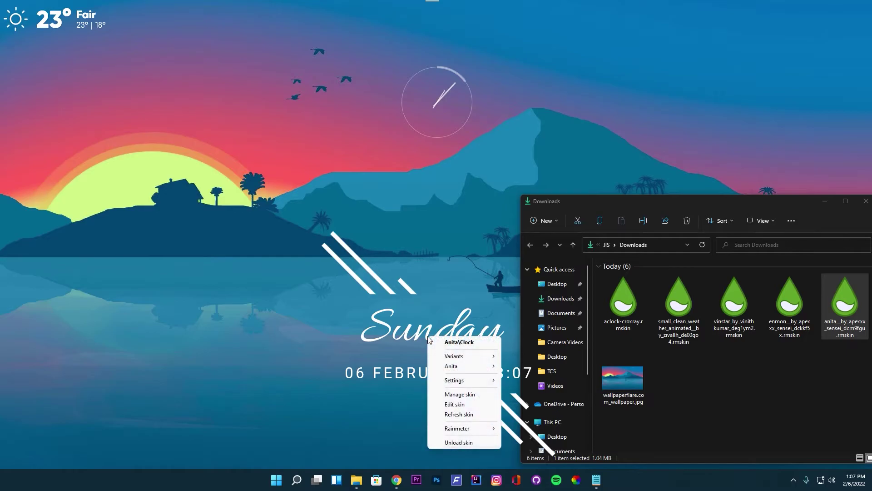
left_click(448, 404)
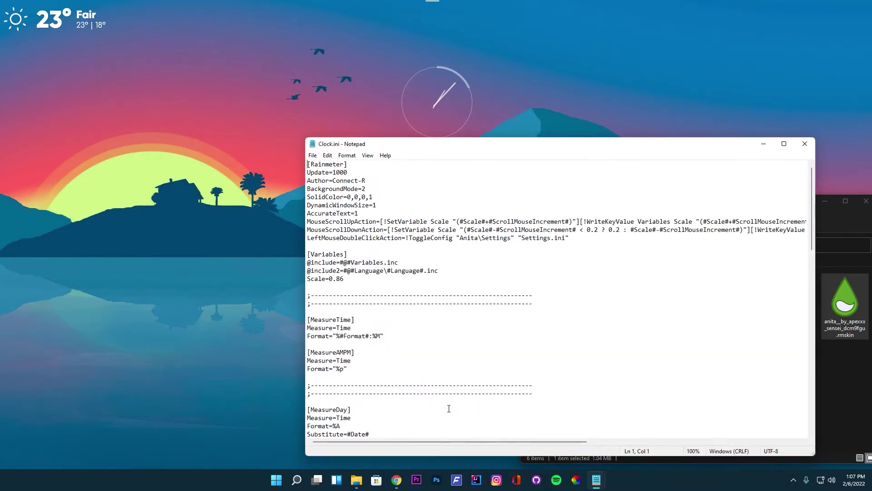
- Delete the [MeterBackground] section from Clock.ini, save the file, and minimize Notepad
scroll(438, 377, "down", 13)
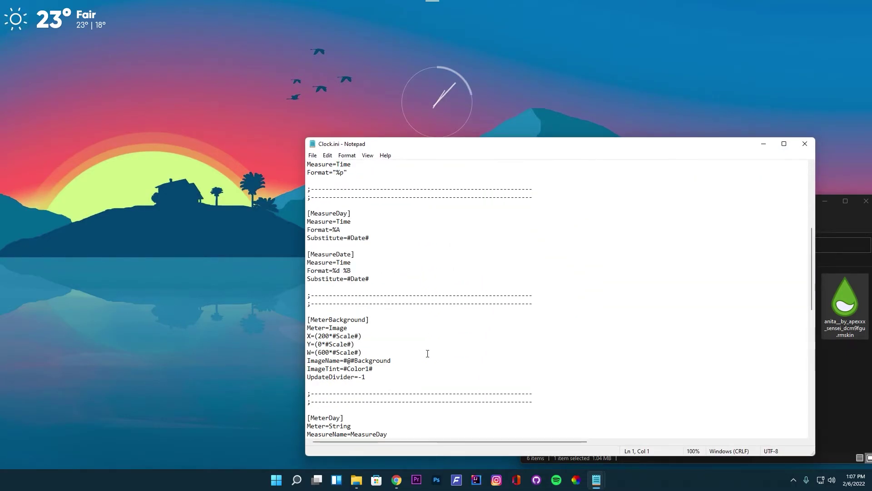
scroll(428, 353, "down", 11)
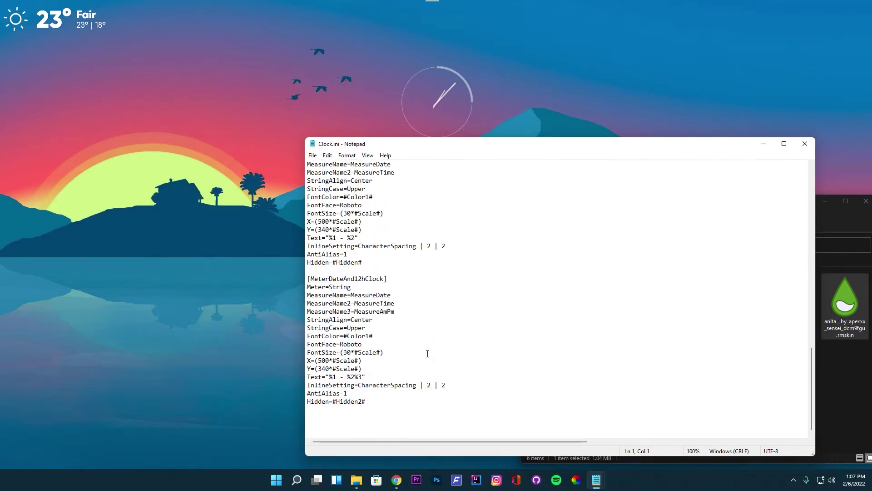
scroll(428, 354, "up", 7)
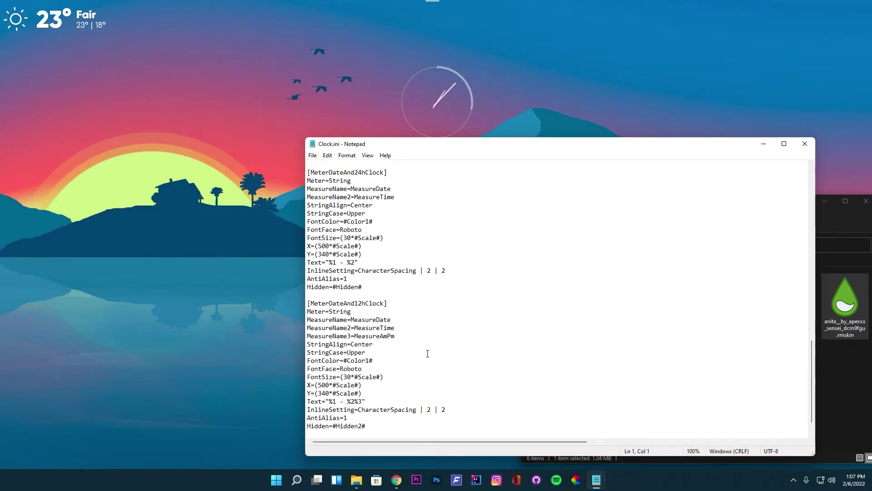
scroll(371, 249, "up", 5)
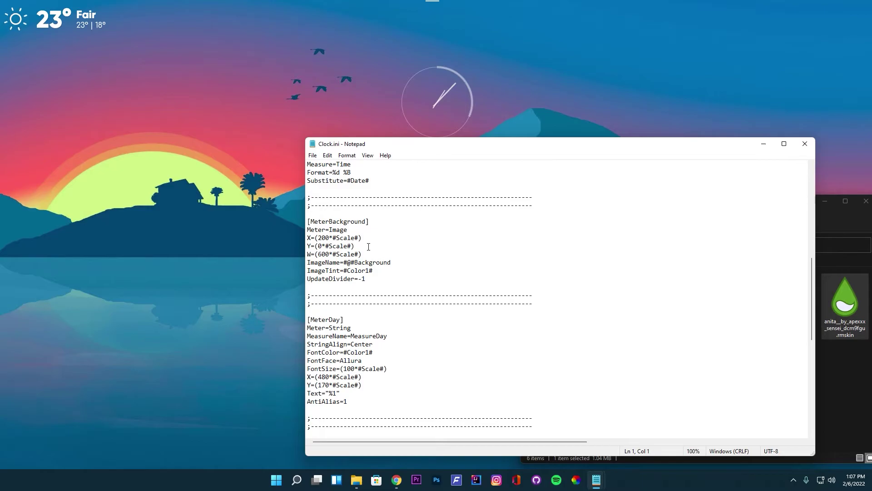
left_click_drag(397, 282, 279, 225)
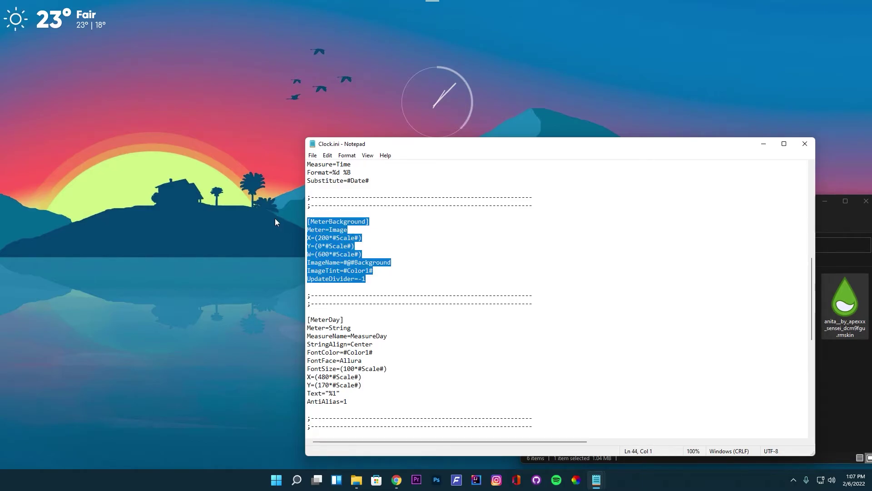
key("Delete")
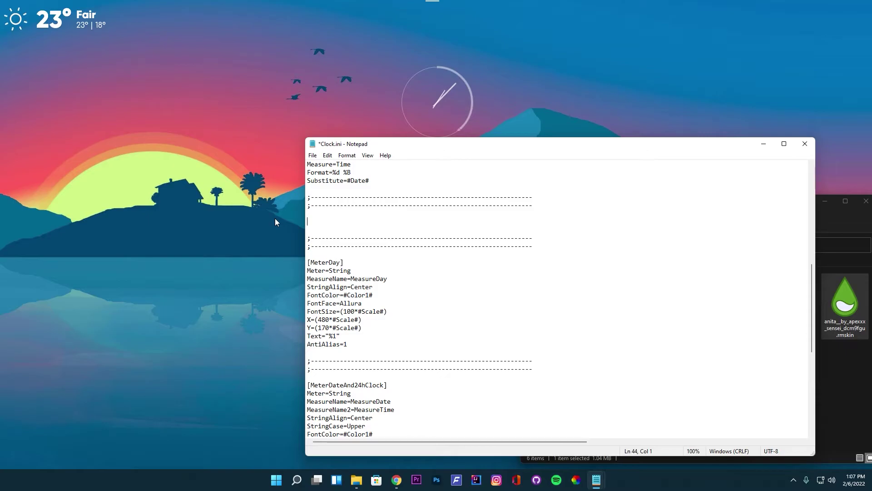
left_click(312, 156)
left_click(325, 192)
left_click(764, 143)
- Refresh the Sunday clock skin and nudge the Sunday date text slightly to the right
right_click(391, 314)
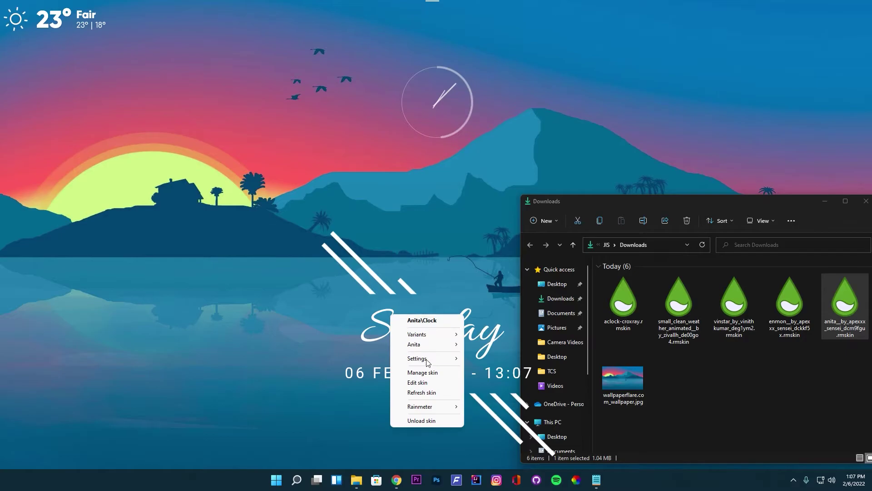
left_click(429, 392)
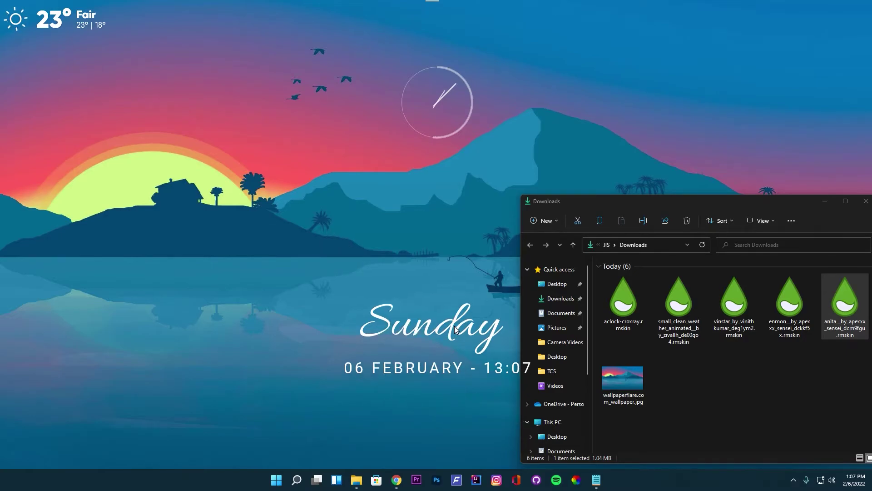
left_click_drag(596, 207, 647, 177)
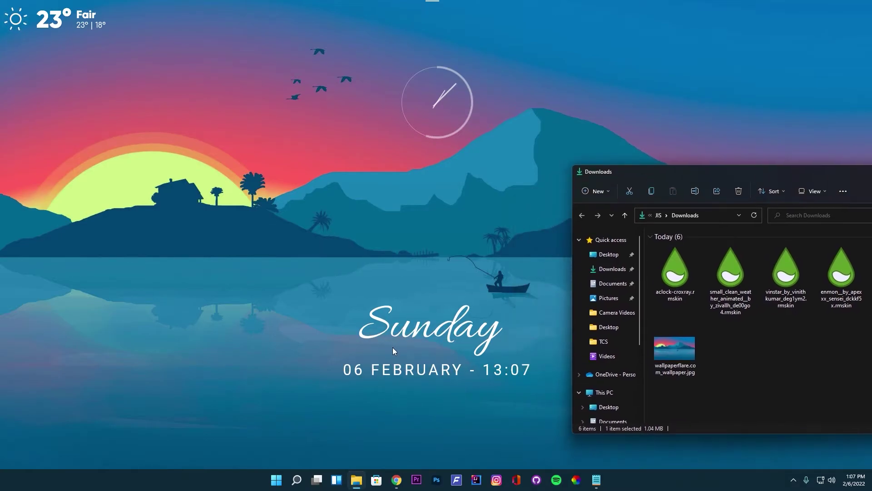
left_click_drag(440, 337, 446, 336)
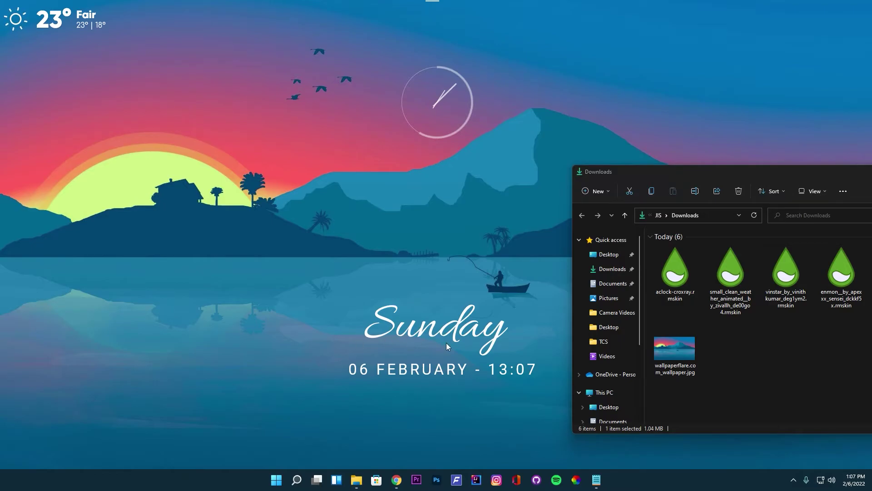
- Turn on 'Automatically hide the taskbar' in Taskbar settings and close Settings
right_click(238, 486)
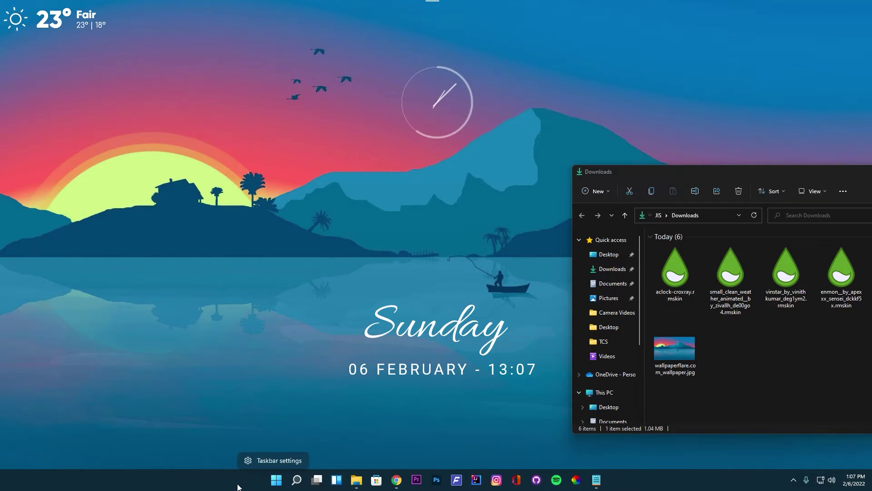
left_click(269, 461)
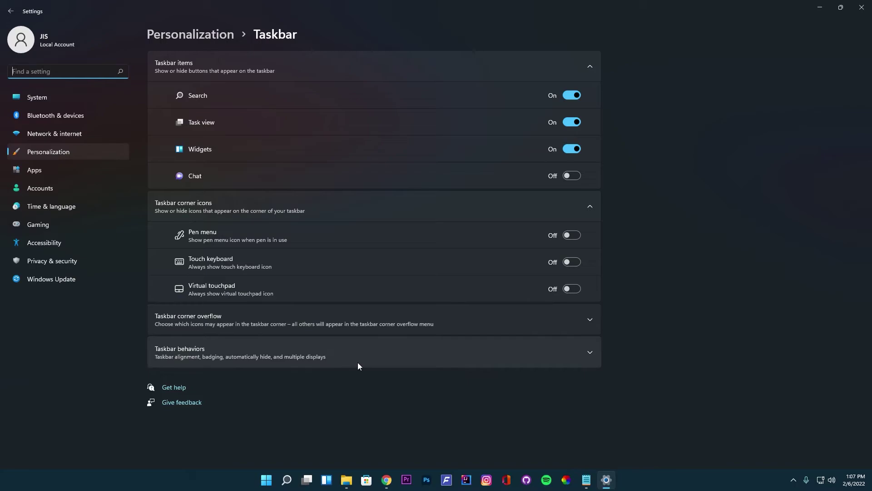
left_click(358, 366)
left_click(179, 403)
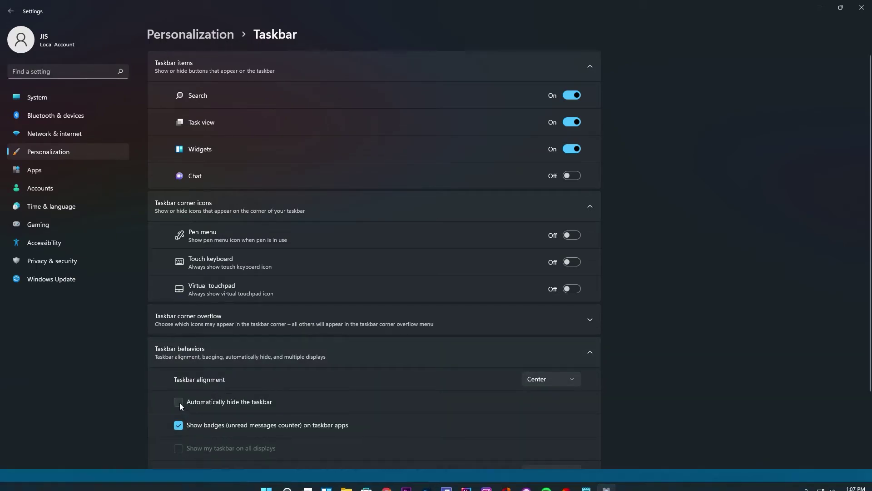
left_click(862, 7)
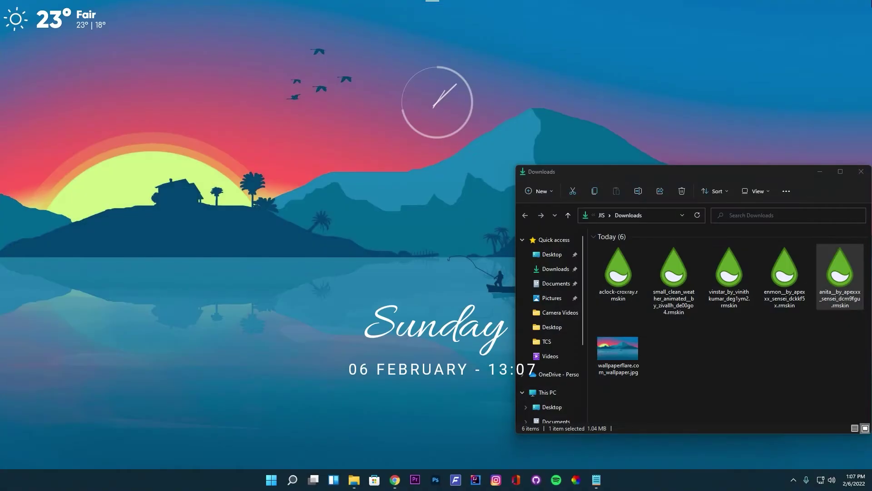
- Minimize the Downloads window and refresh the desktop
left_click(820, 172)
right_click(671, 97)
left_click(695, 133)
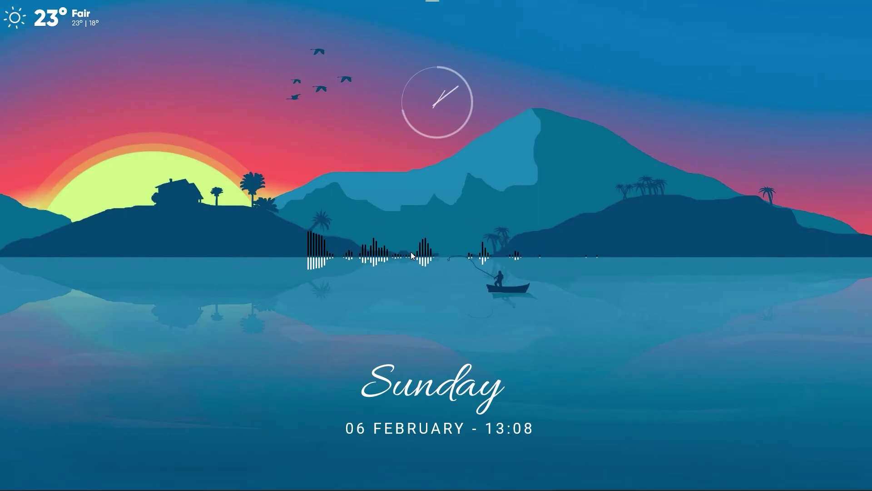
- Open Enmon's Visualizer.ini in Notepad, placed on the right and scrolled to the [MeterStyle] sections
right_click(340, 256)
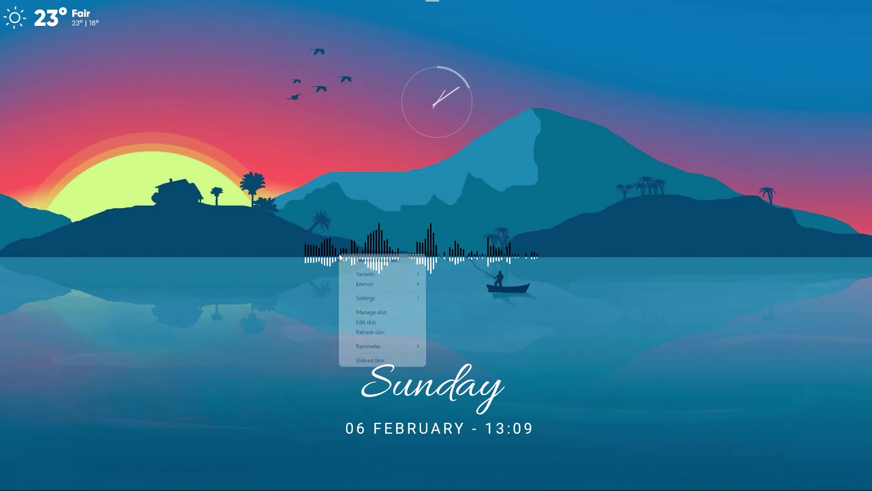
left_click(373, 322)
left_click_drag(412, 150, 560, 103)
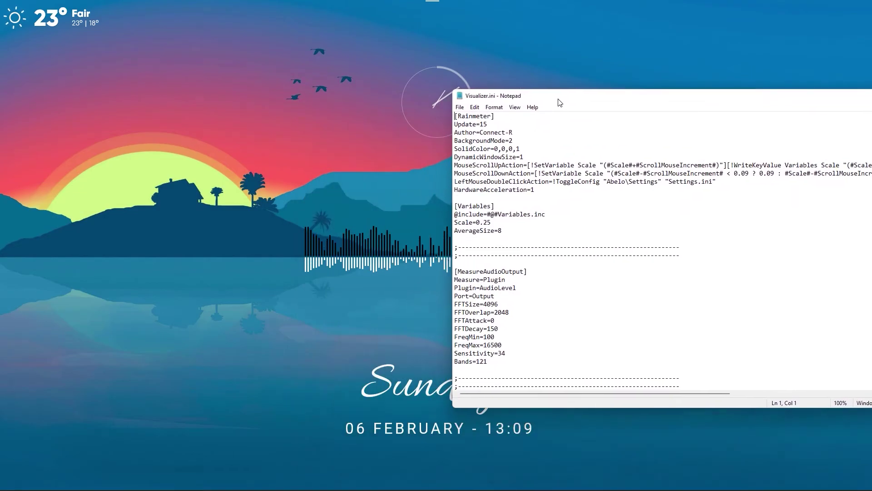
scroll(531, 234, "down", 2)
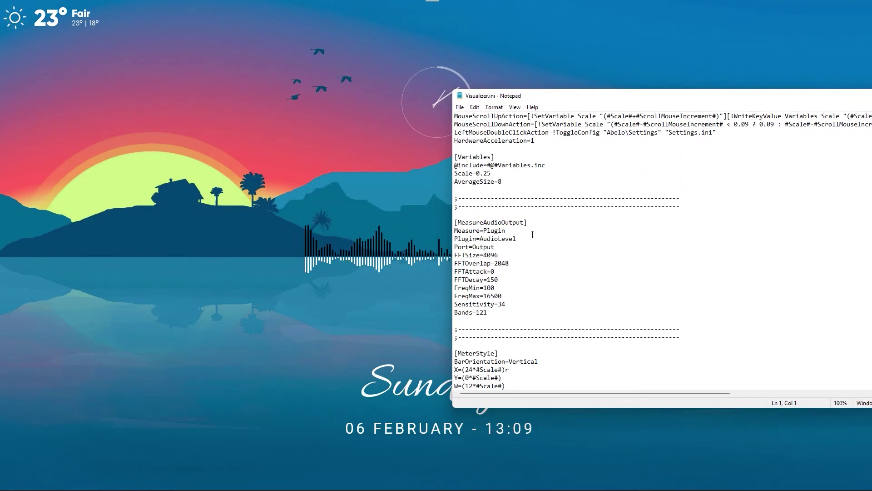
scroll(533, 234, "down", 5)
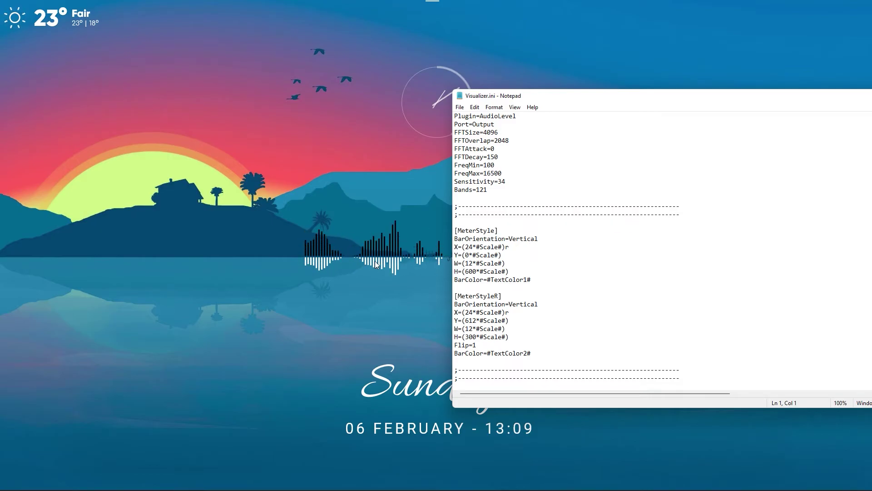
- Set Enmon's Color 1 to light E3D8D8 instead of black in its Settings panel, then close it
right_click(334, 258)
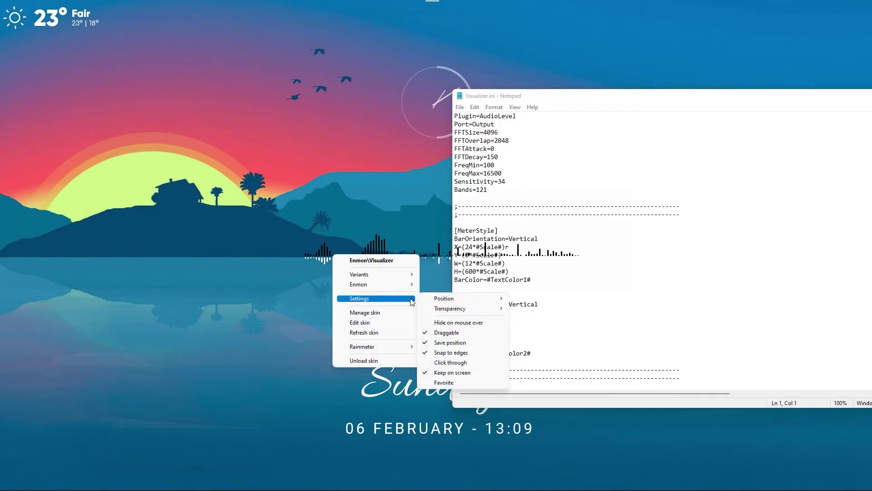
mouse_move(392, 285)
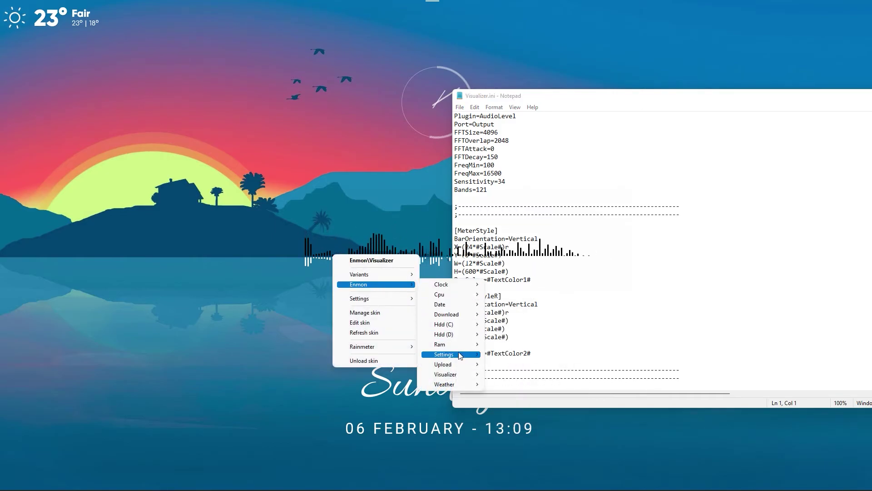
mouse_move(443, 354)
left_click(507, 354)
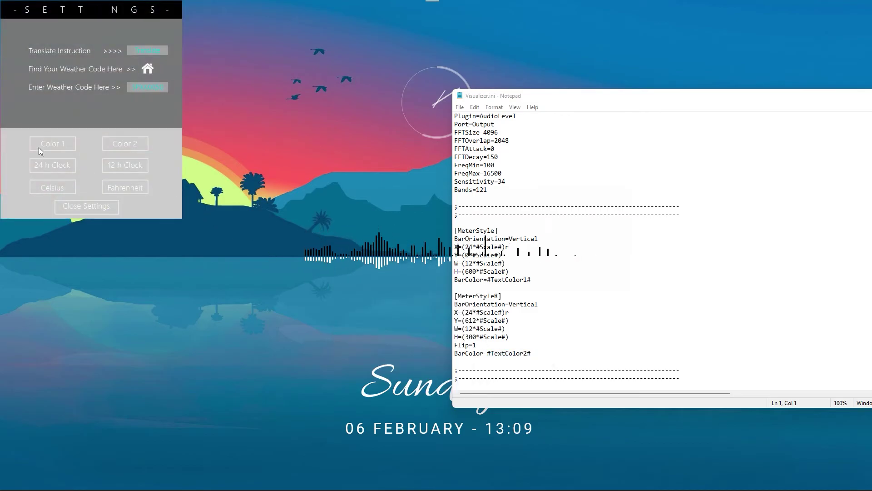
left_click(50, 145)
left_click(381, 175)
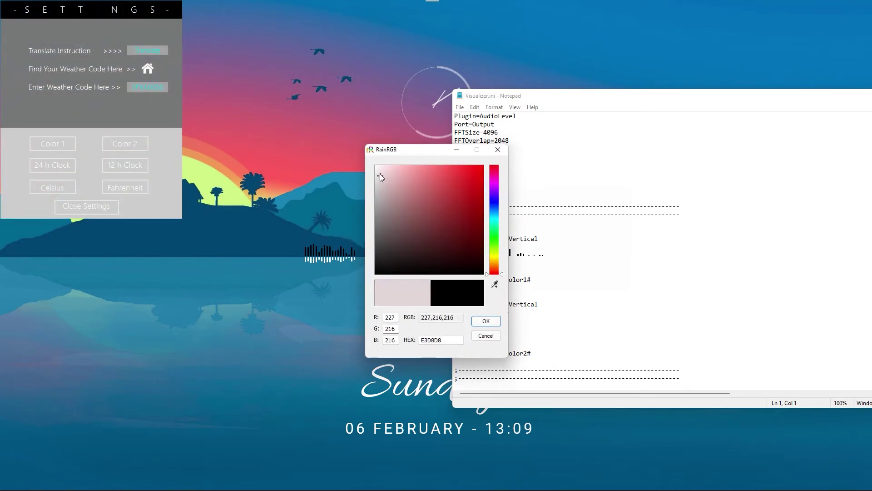
left_click(486, 321)
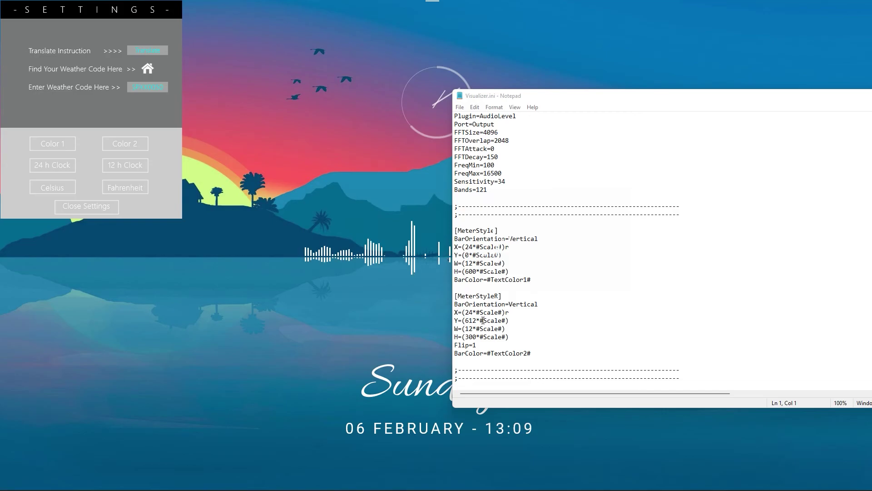
left_click(88, 206)
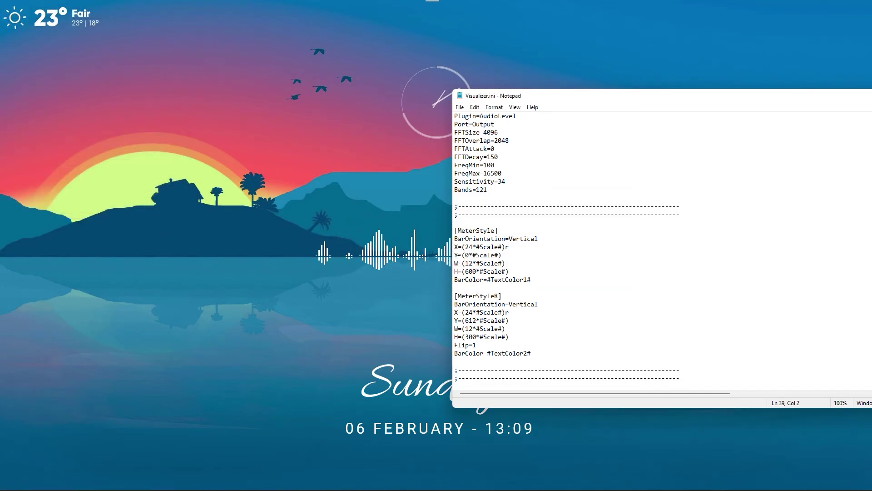
- In [MeterStyleR], change Y from 612 to 600, append ,50 to BarColor, and save Visualizer.ini
left_click(527, 248)
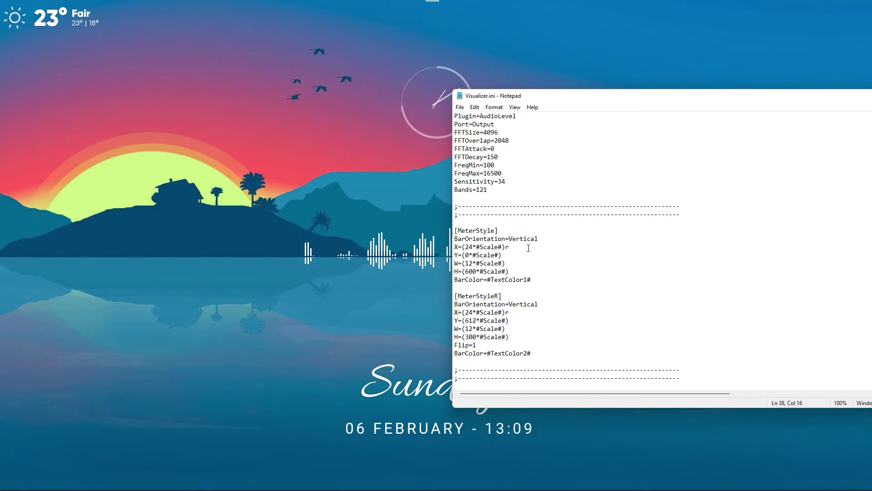
scroll(529, 249, "down", 1)
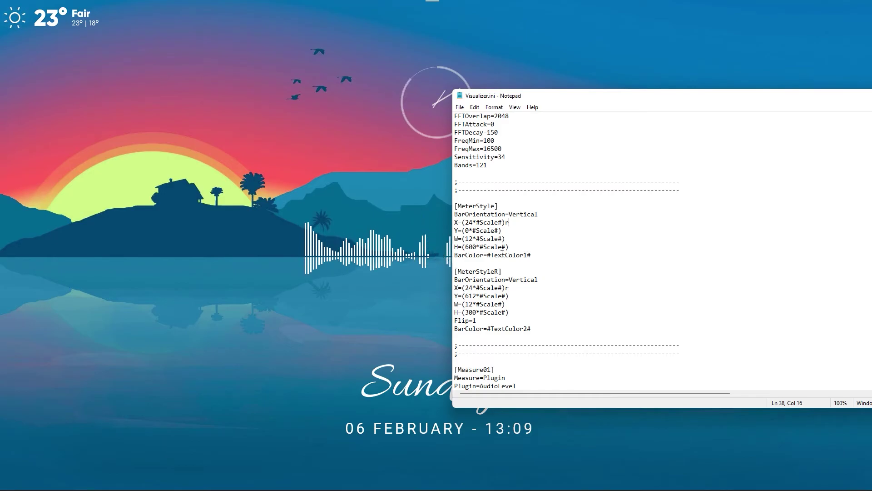
left_click_drag(469, 296, 477, 296)
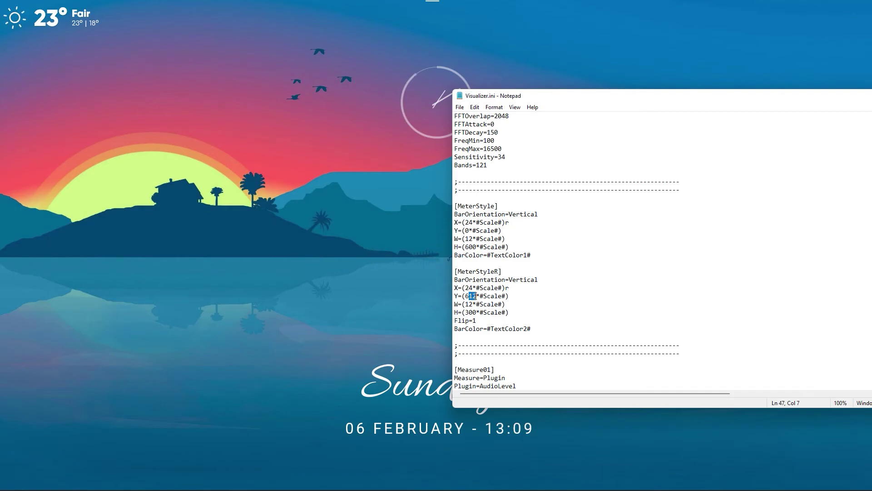
type("00")
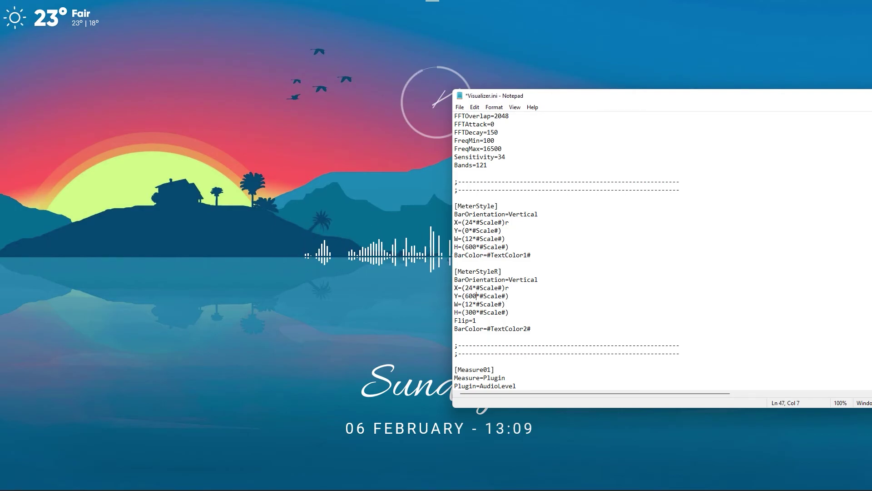
left_click(541, 329)
type(",")
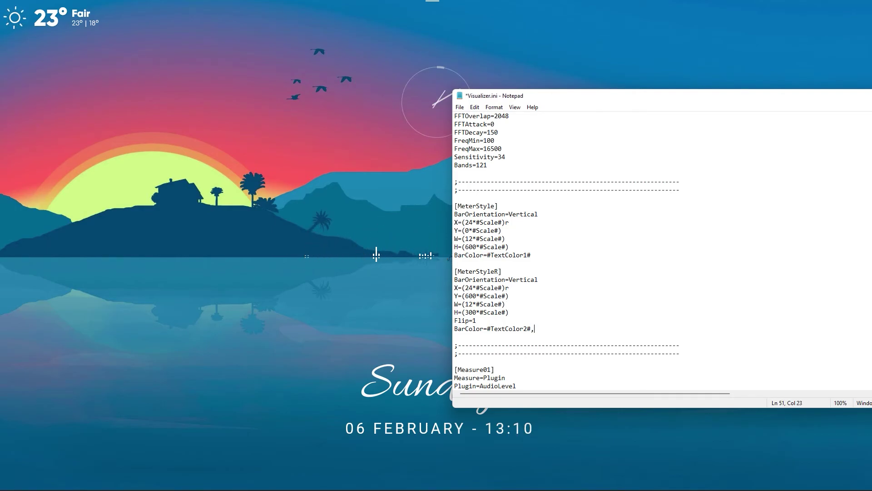
type("50")
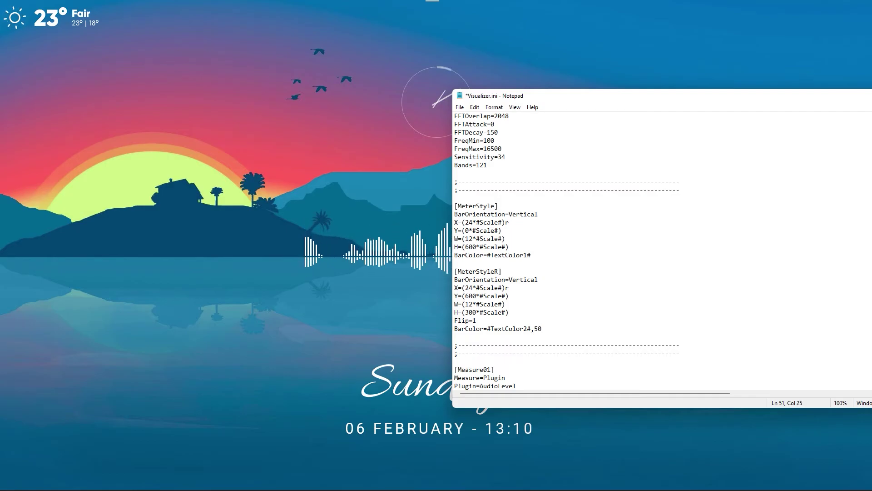
left_click(460, 107)
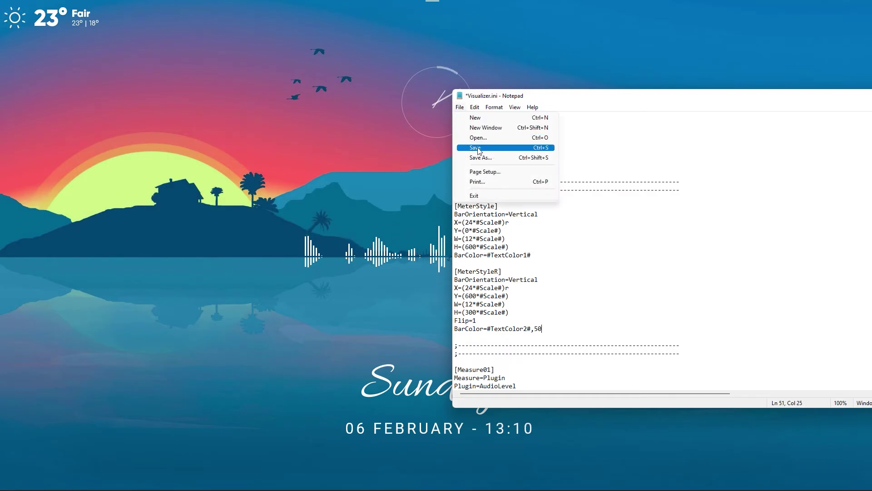
left_click(482, 148)
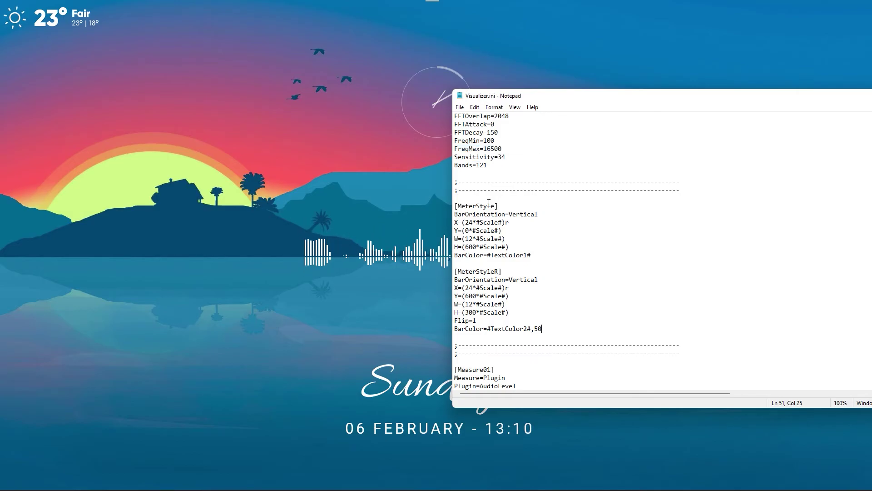
left_click_drag(832, 99, 746, 99)
- Close Notepad and refresh the visualizer skin so the saved edits apply
left_click(862, 96)
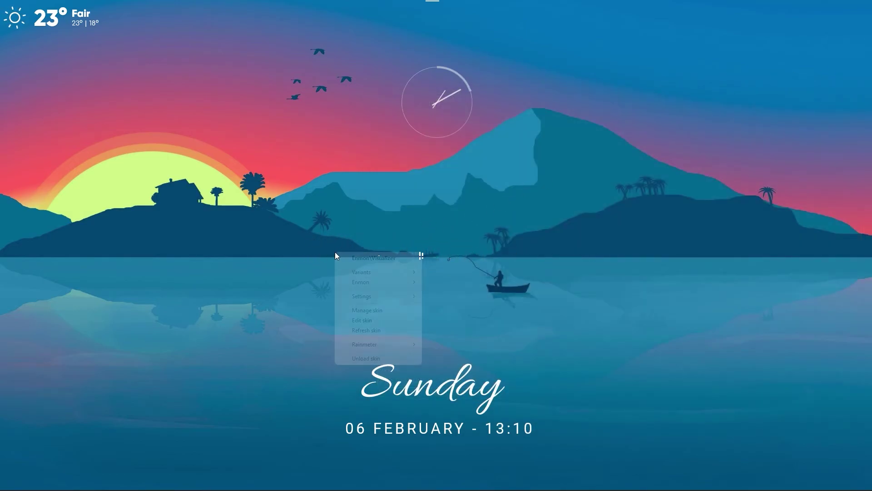
left_click(362, 330)
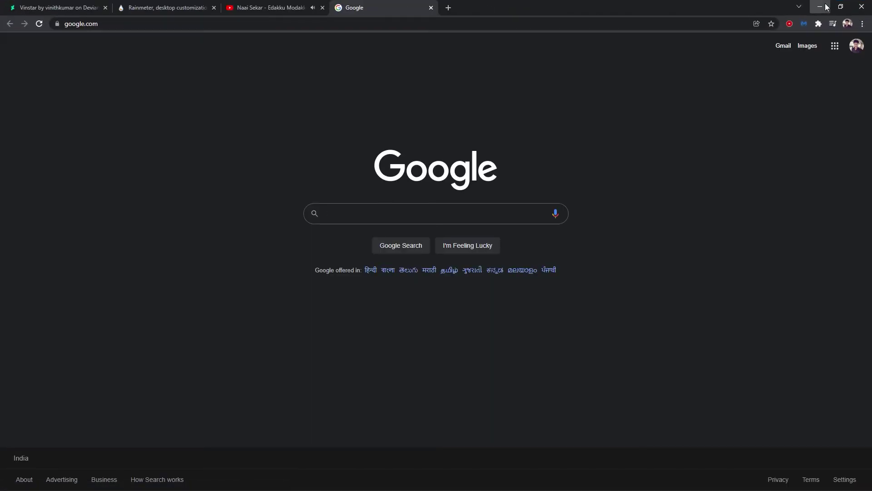
- Minimize Chrome, test the dock's computer icon by opening This PC, then close that window
left_click(826, 6)
left_click(433, 7)
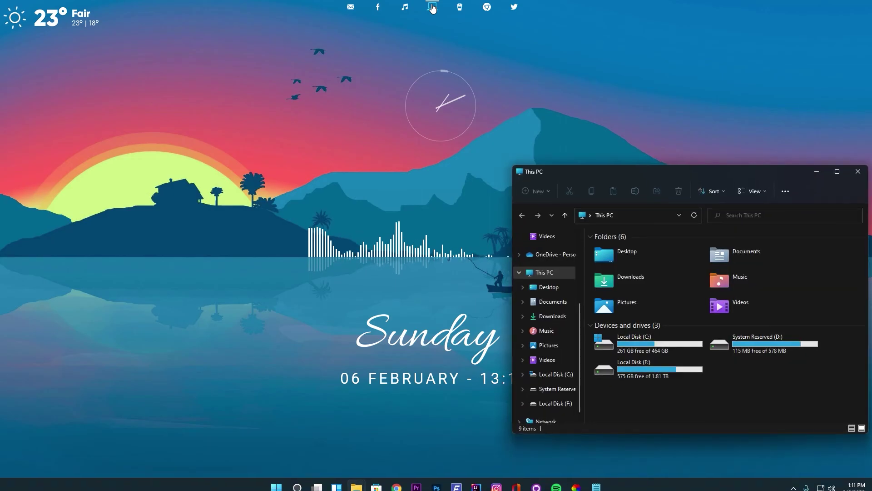
left_click(856, 177)
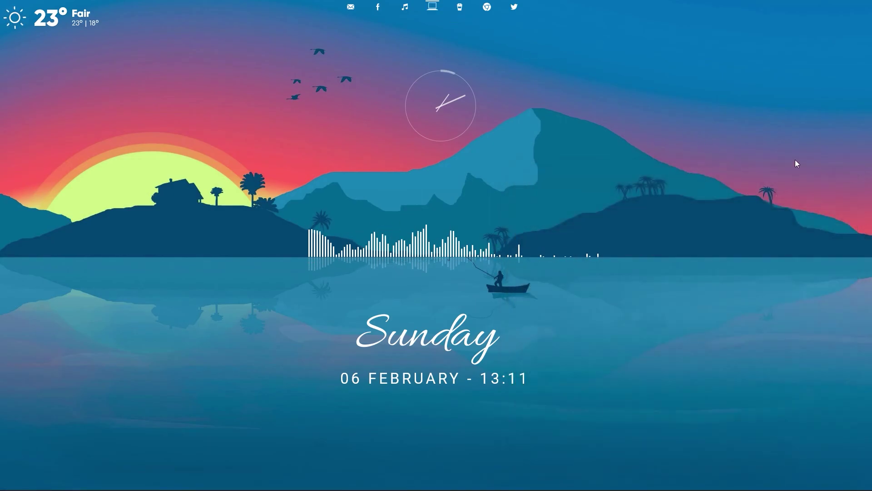